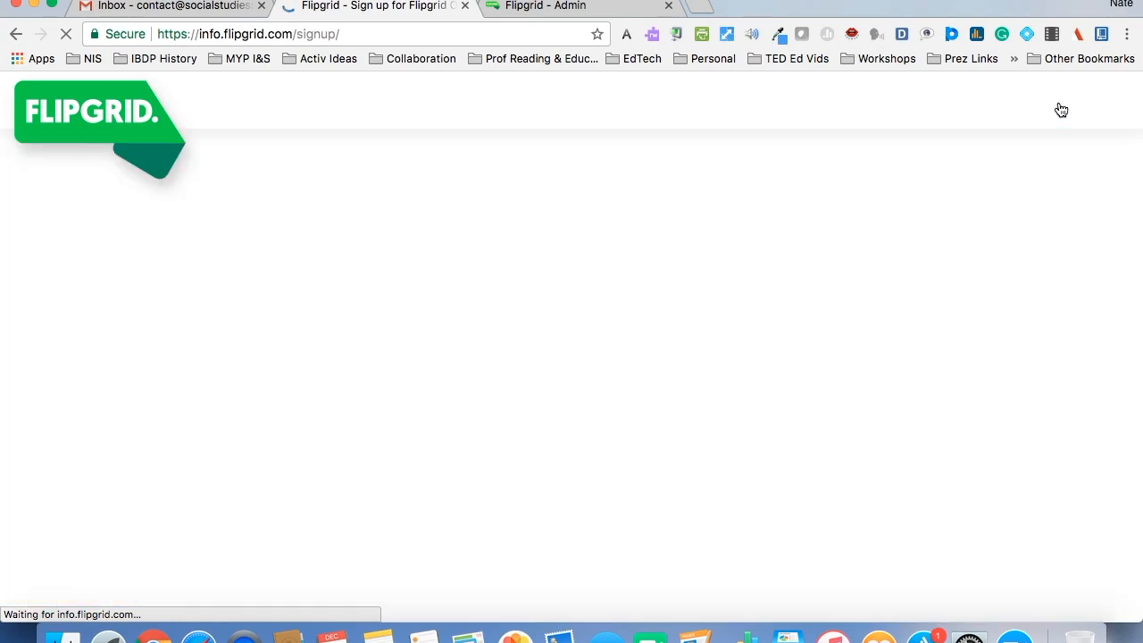
# - Open the pricing page and compare the Flipgrid One and Flipgrid Classroom plans
pyautogui.scroll(-2, 1071, 172)
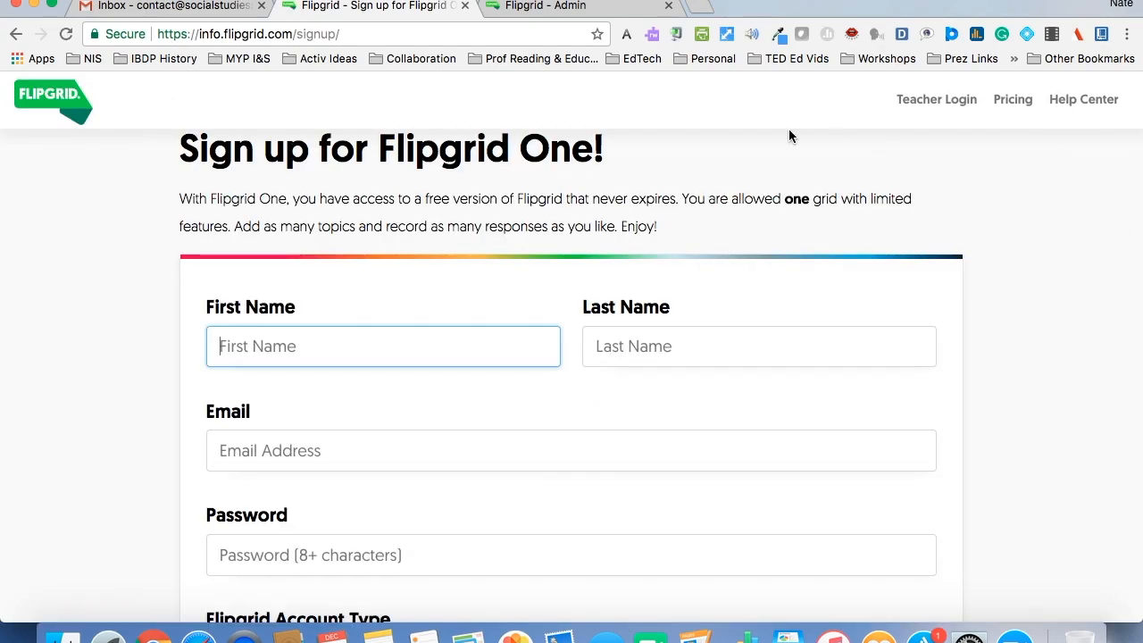
pyautogui.click(1024, 100)
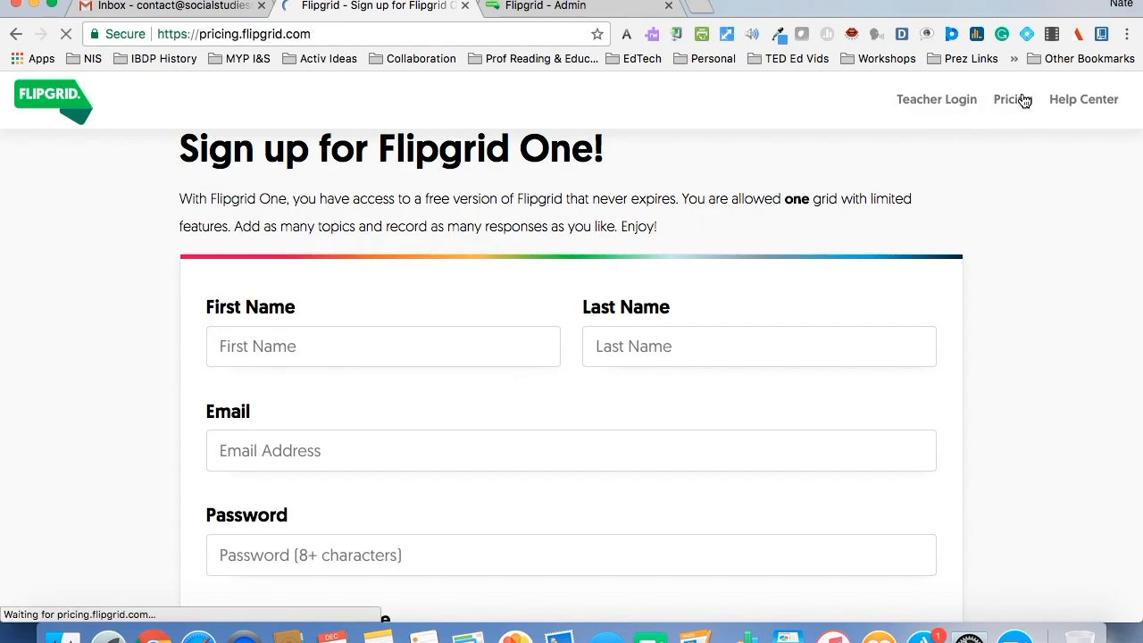
pyautogui.scroll(-10, 1016, 224)
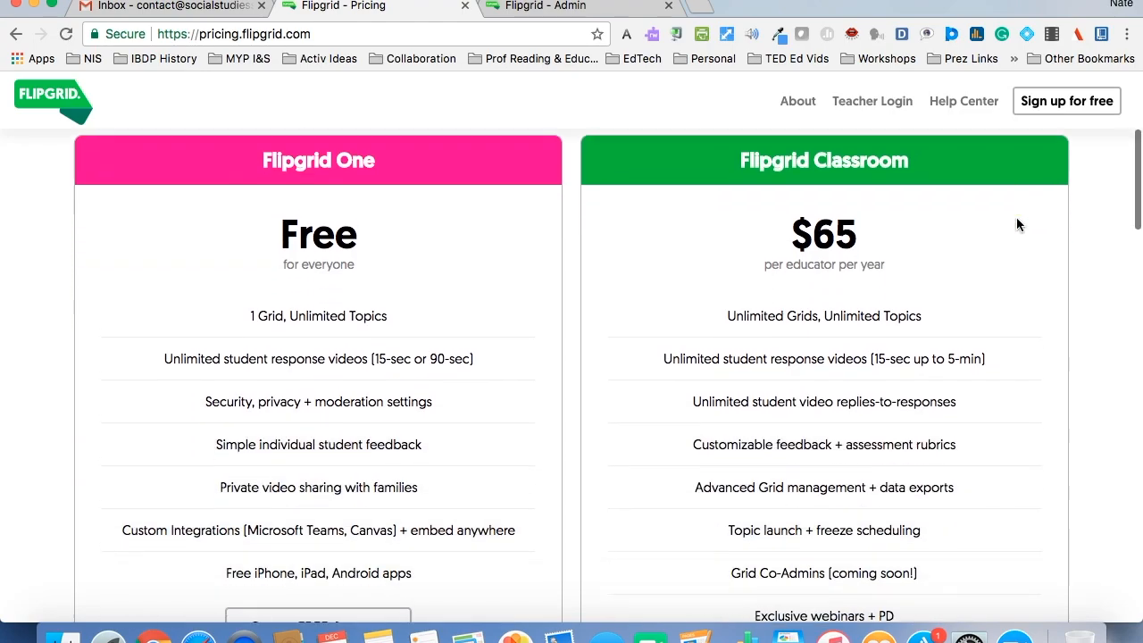
pyautogui.scroll(-5, 1016, 218)
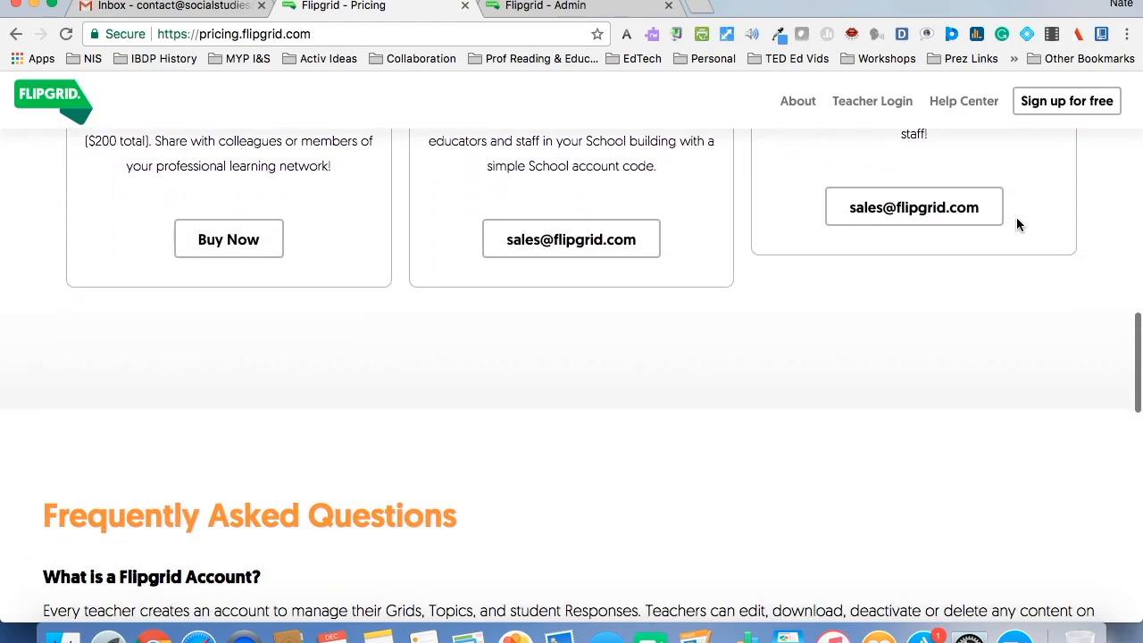
pyautogui.scroll(8, 1016, 218)
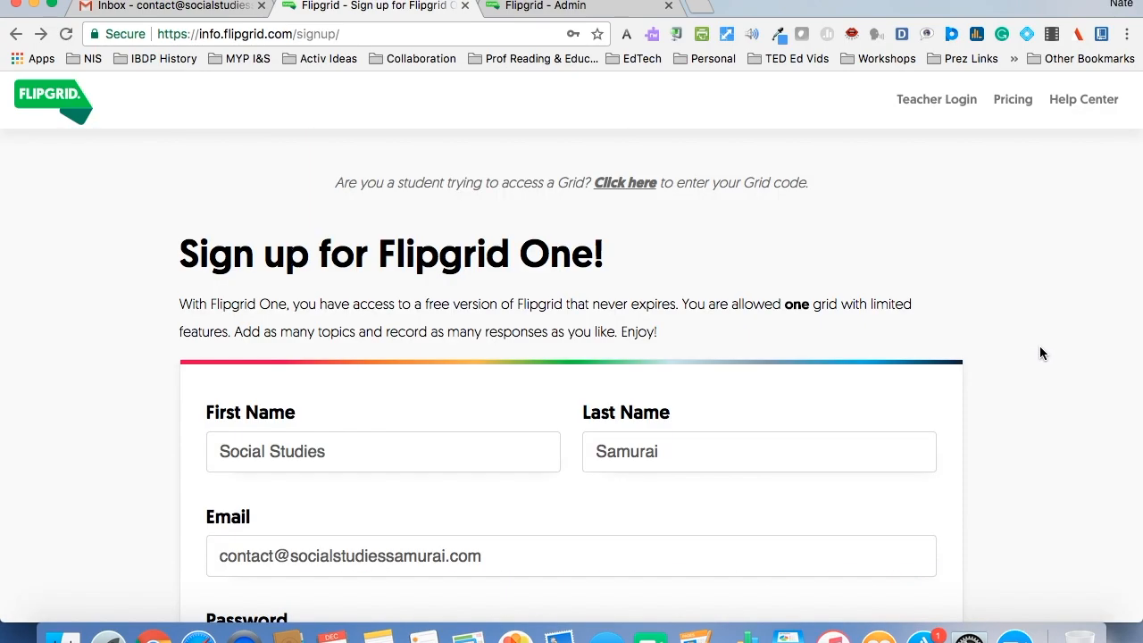
pyautogui.scroll(-5, 1041, 348)
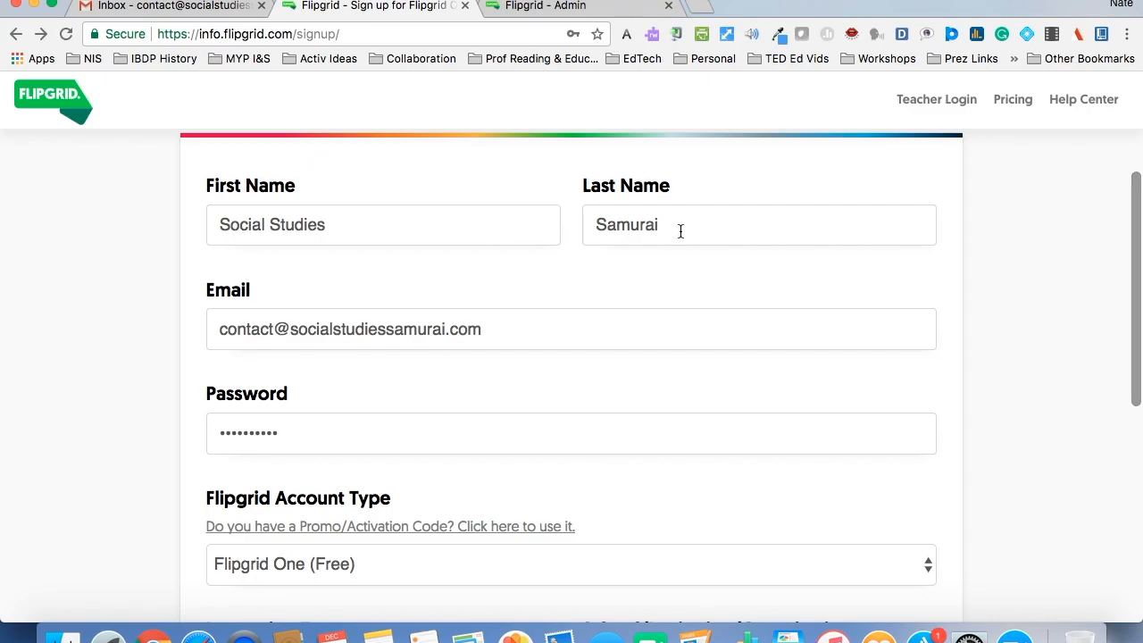
# - Choose Flipgrid One (Free) as the account type in the sign-up form
pyautogui.scroll(-1, 794, 335)
pyautogui.scroll(-3, 794, 335)
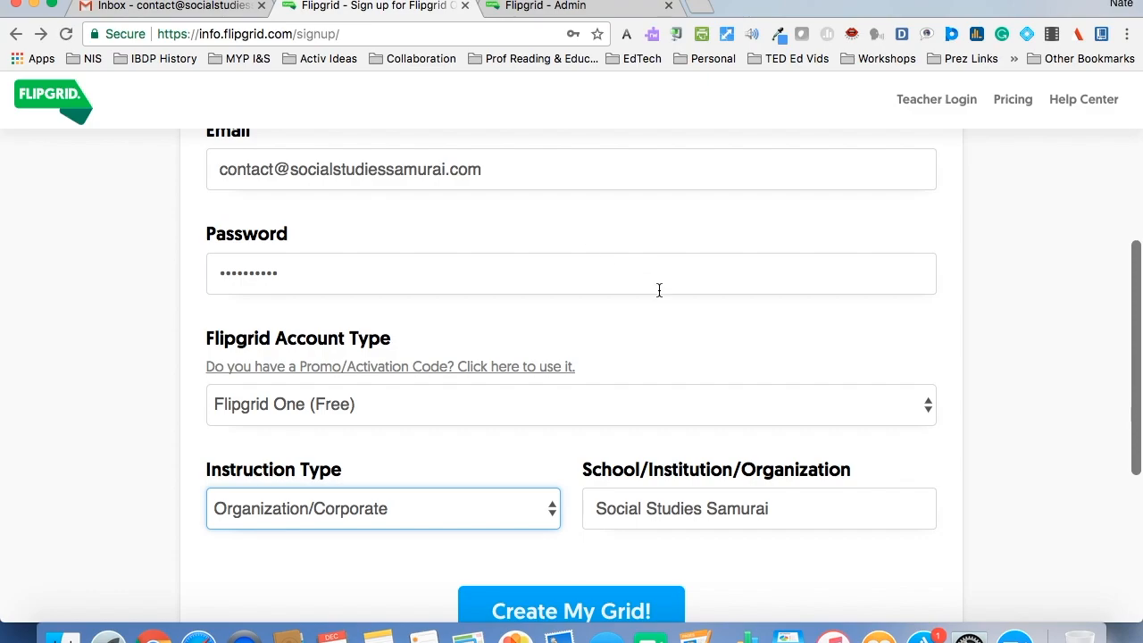
pyautogui.scroll(-1, 658, 289)
pyautogui.click(484, 360)
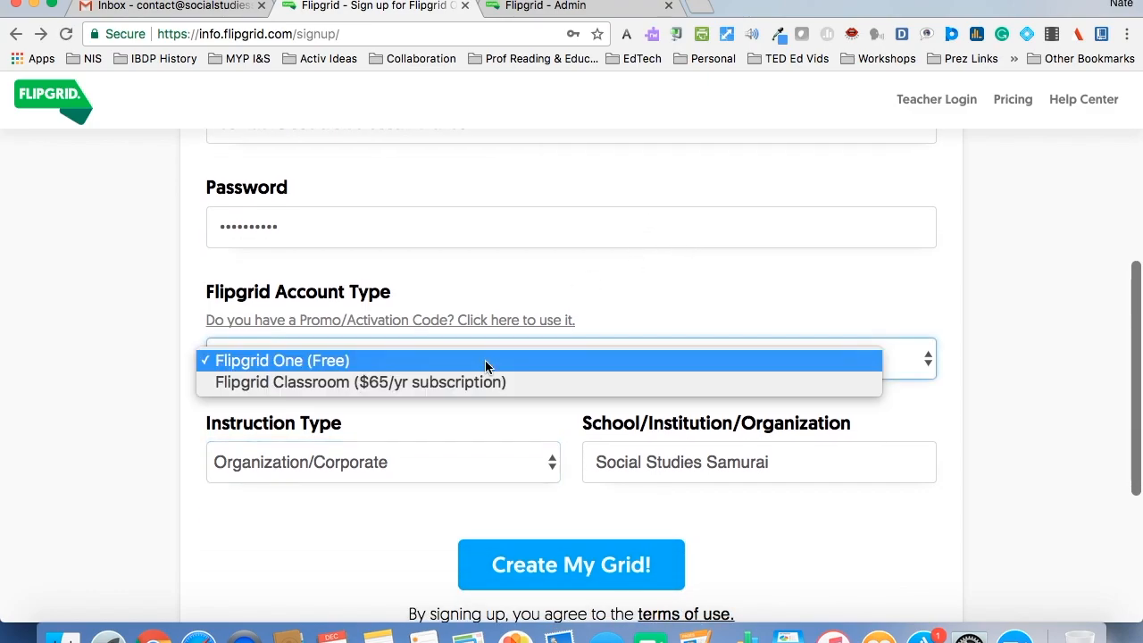
pyautogui.click(448, 362)
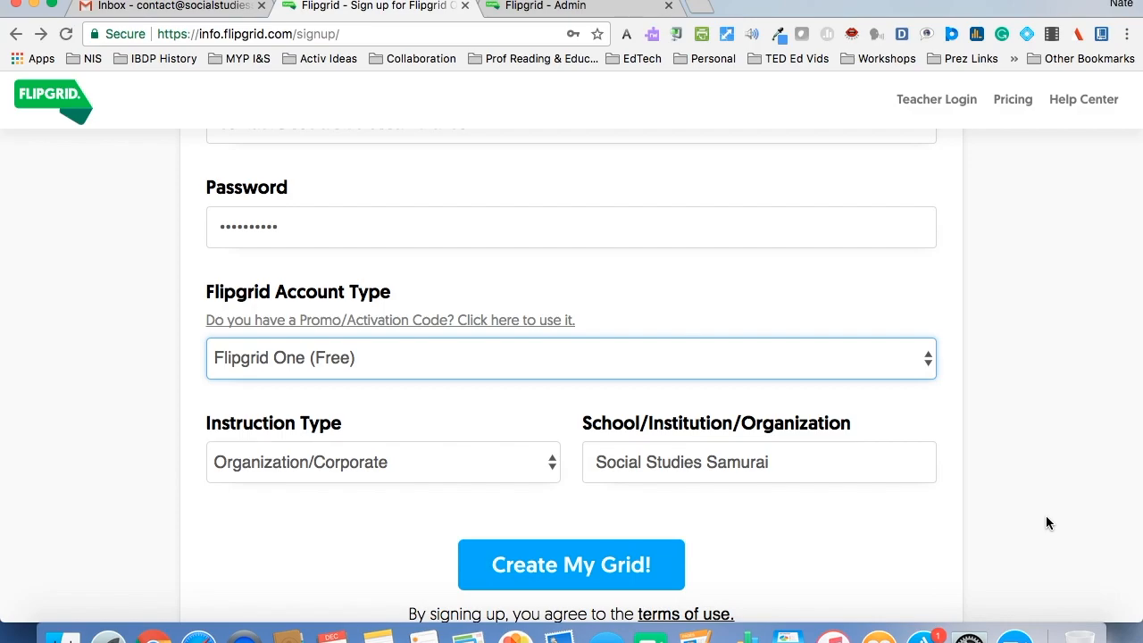
# - Complete the sign-up with Organization/Corporate as instruction type and Social Studies Samurai as organization, and submit it
pyautogui.scroll(-3, 1048, 524)
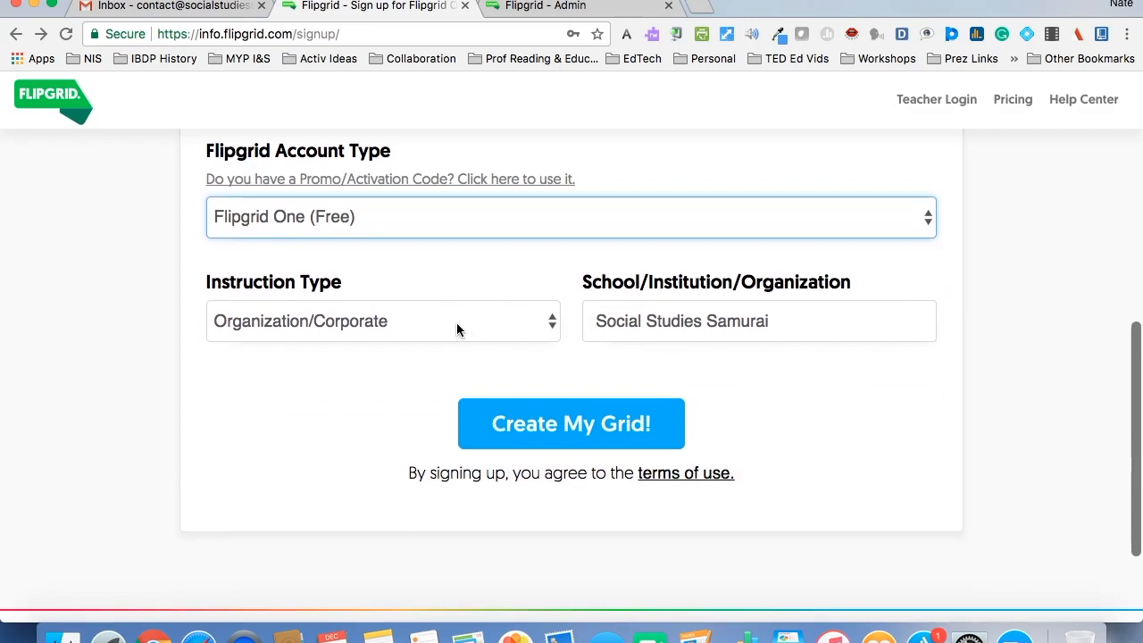
pyautogui.click(456, 322)
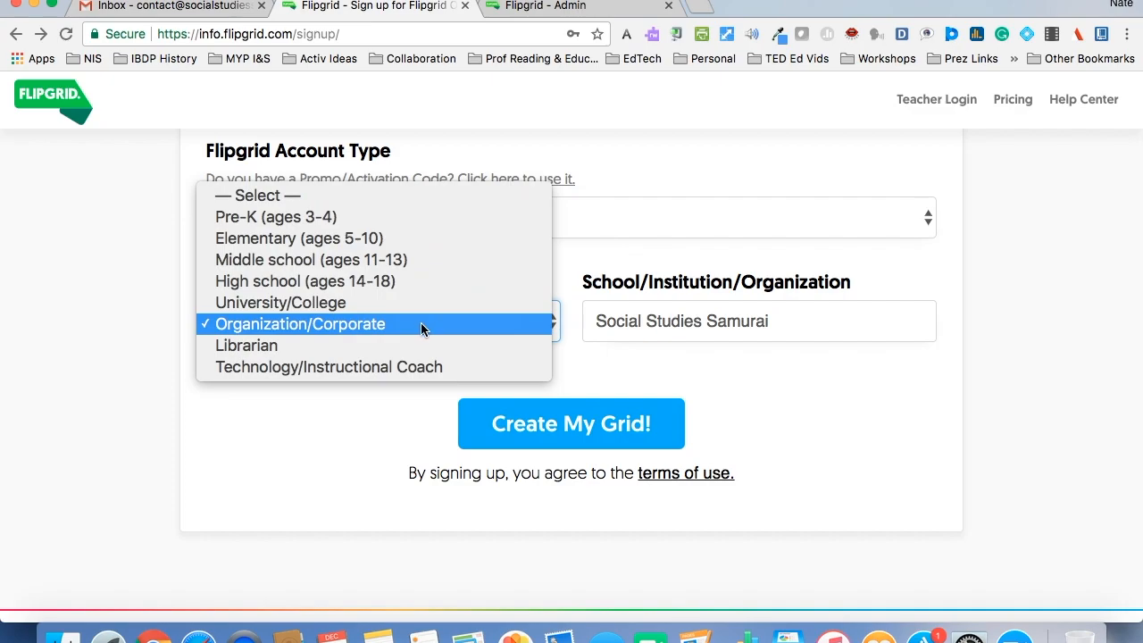
pyautogui.click(422, 327)
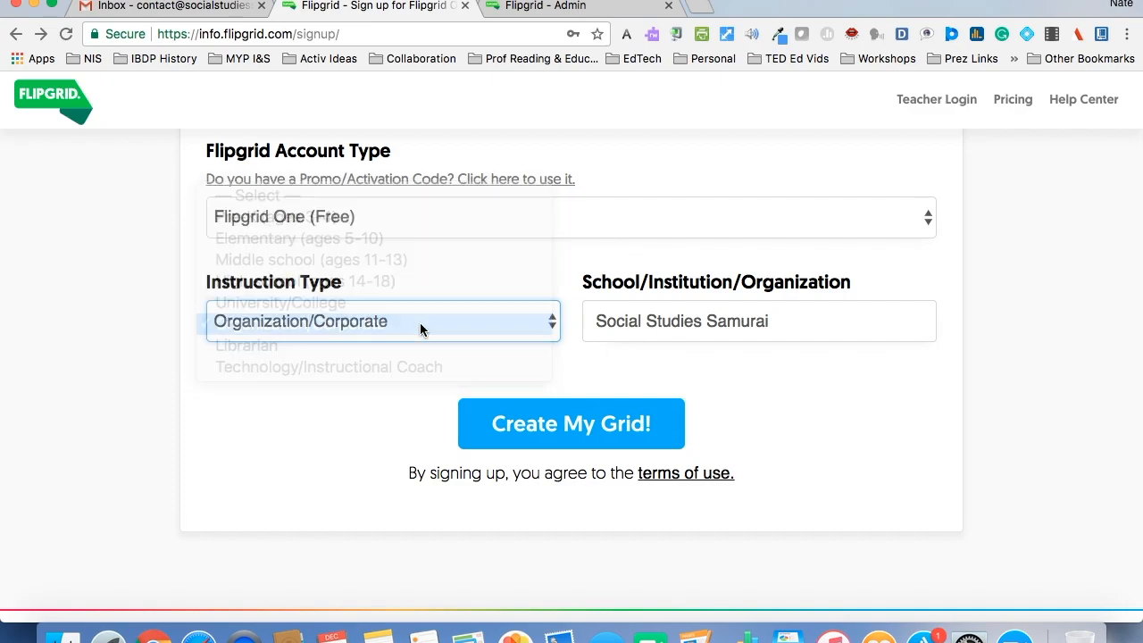
pyautogui.click(638, 329)
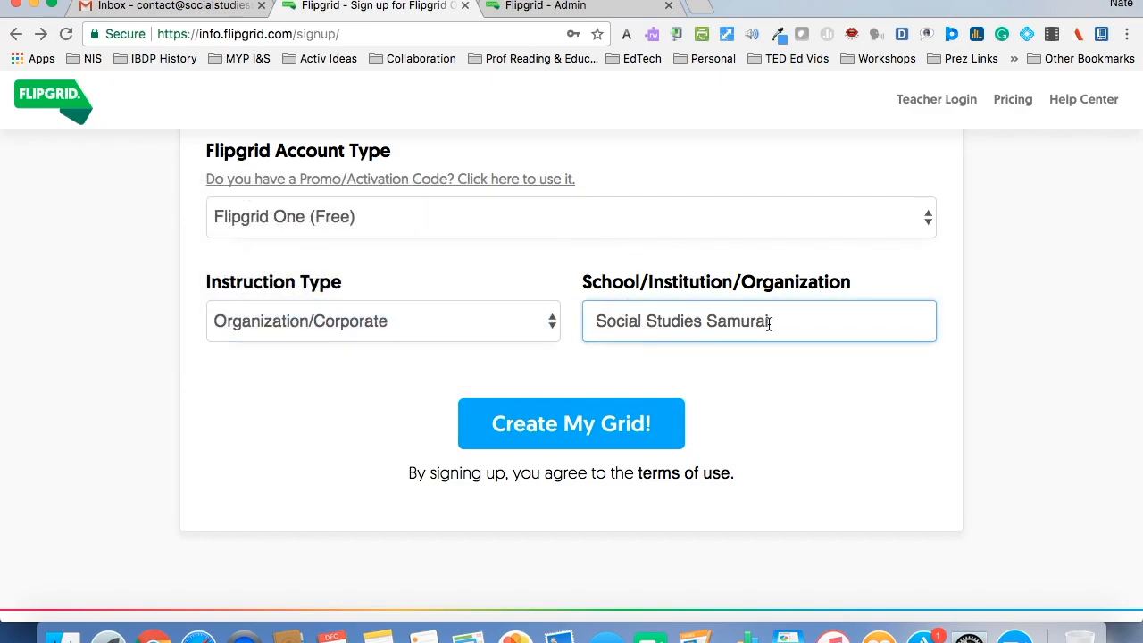
pyautogui.click(593, 423)
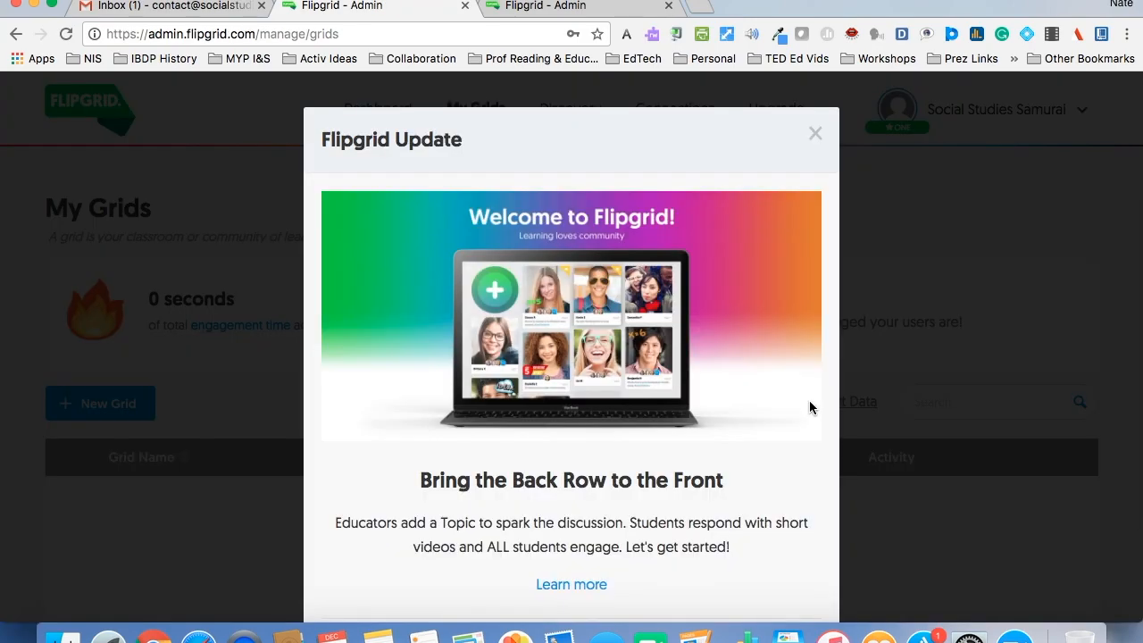
# - Dismiss the Flipgrid Update welcome message
pyautogui.scroll(-2, 810, 402)
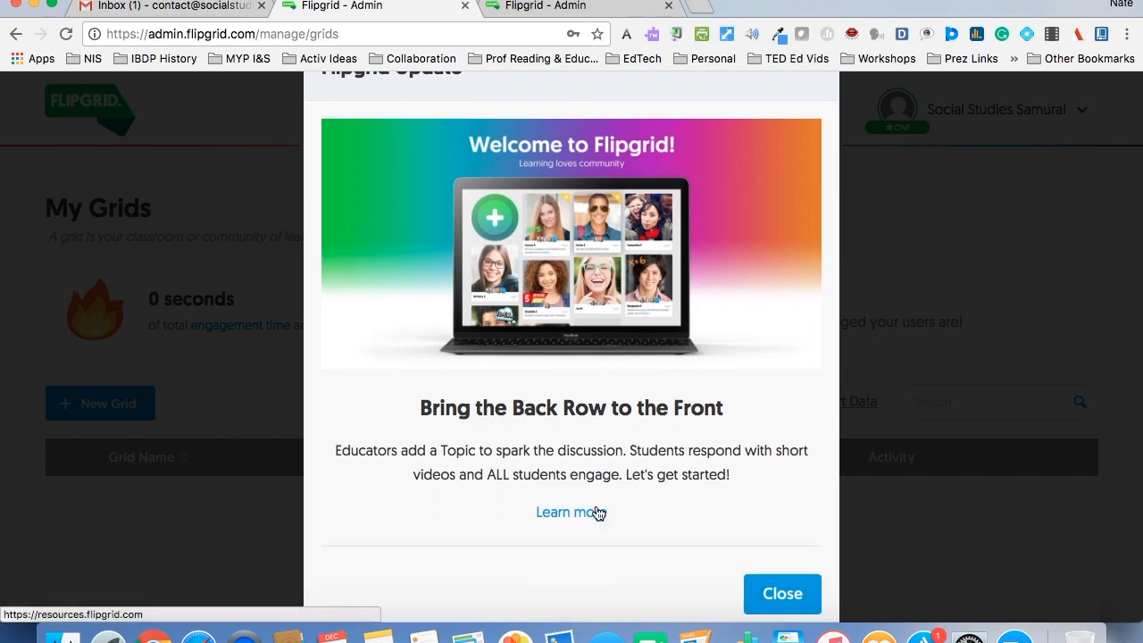
pyautogui.click(777, 596)
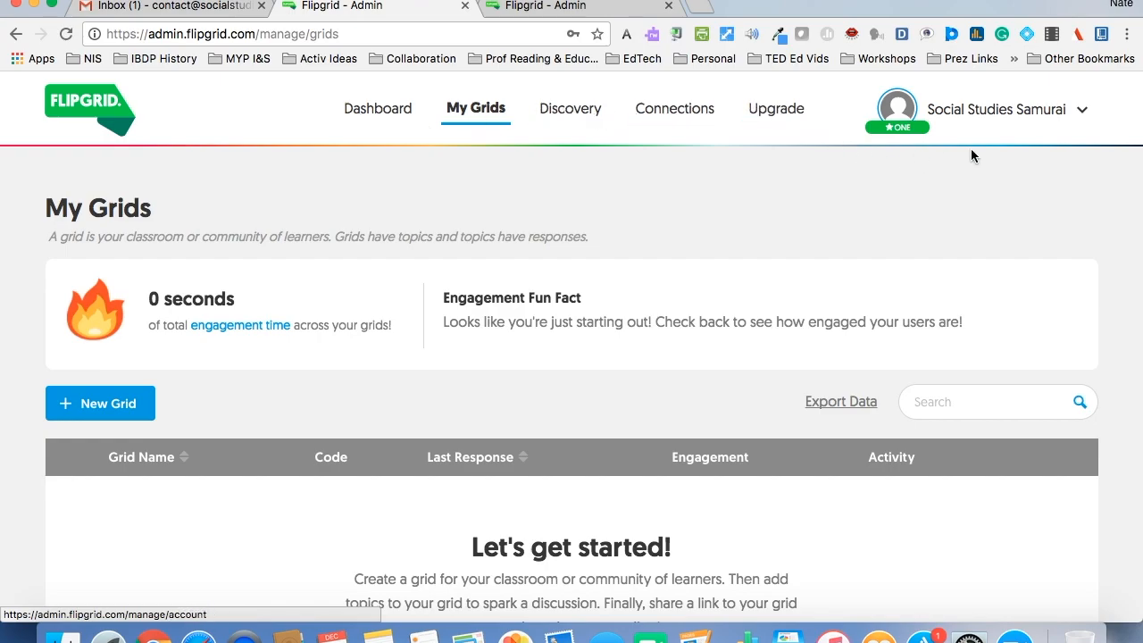
pyautogui.moveTo(1081, 113)
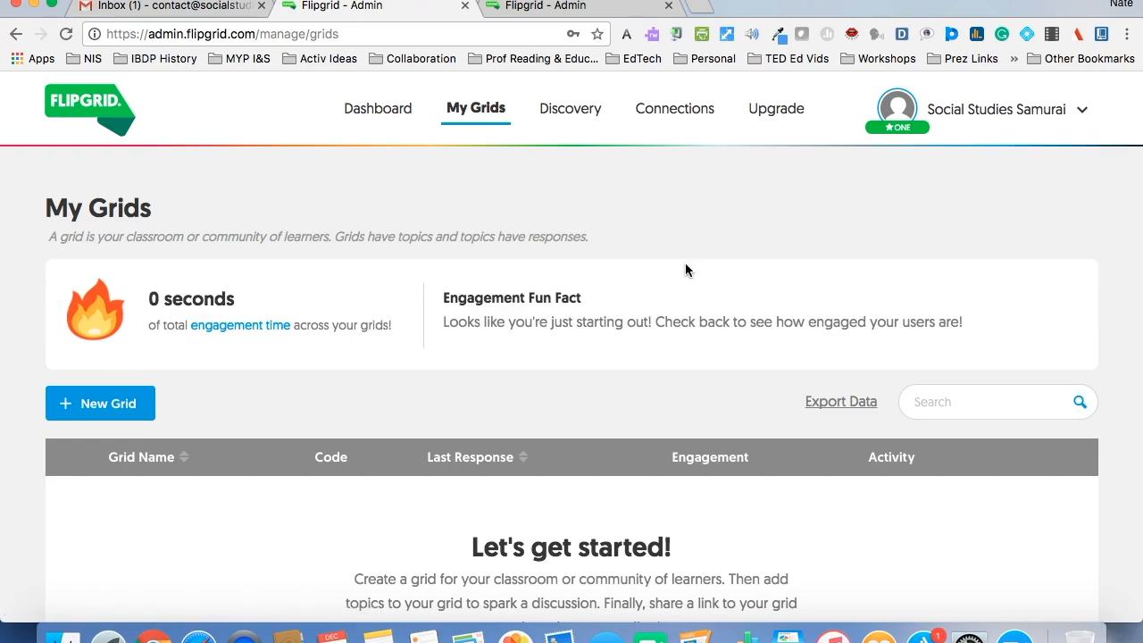
# - Start a new grid named Social Studies Samurai and describe its purpose as sharing ideas and thoughts on anything related to Social Studies
pyautogui.click(111, 403)
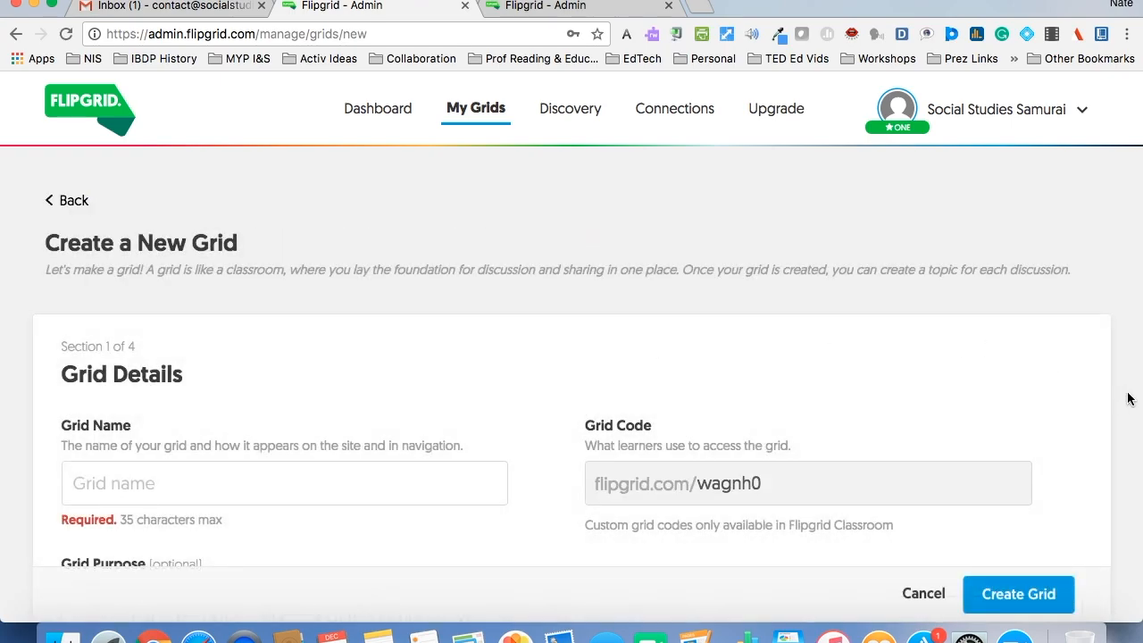
pyautogui.scroll(-3, 1128, 398)
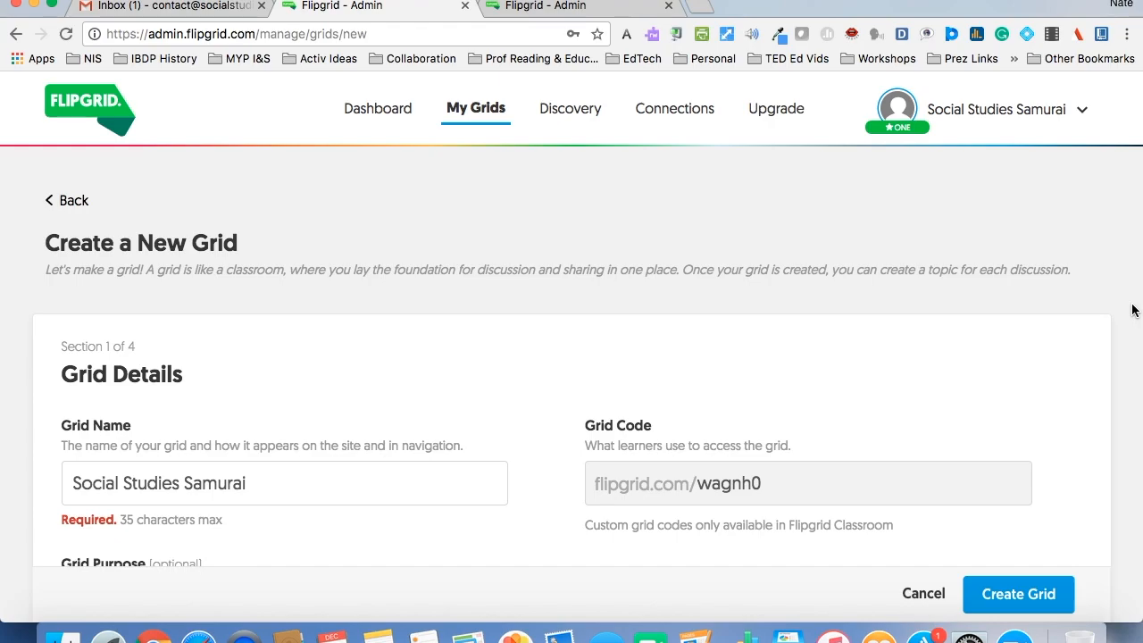
pyautogui.scroll(-4, 1131, 309)
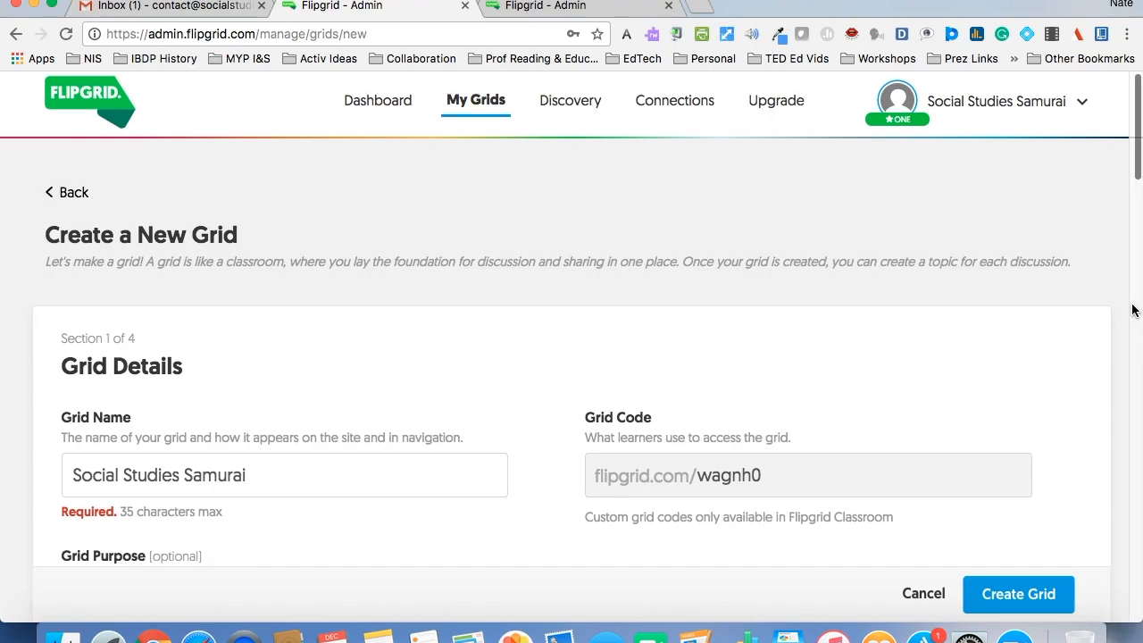
pyautogui.scroll(-1, 1131, 310)
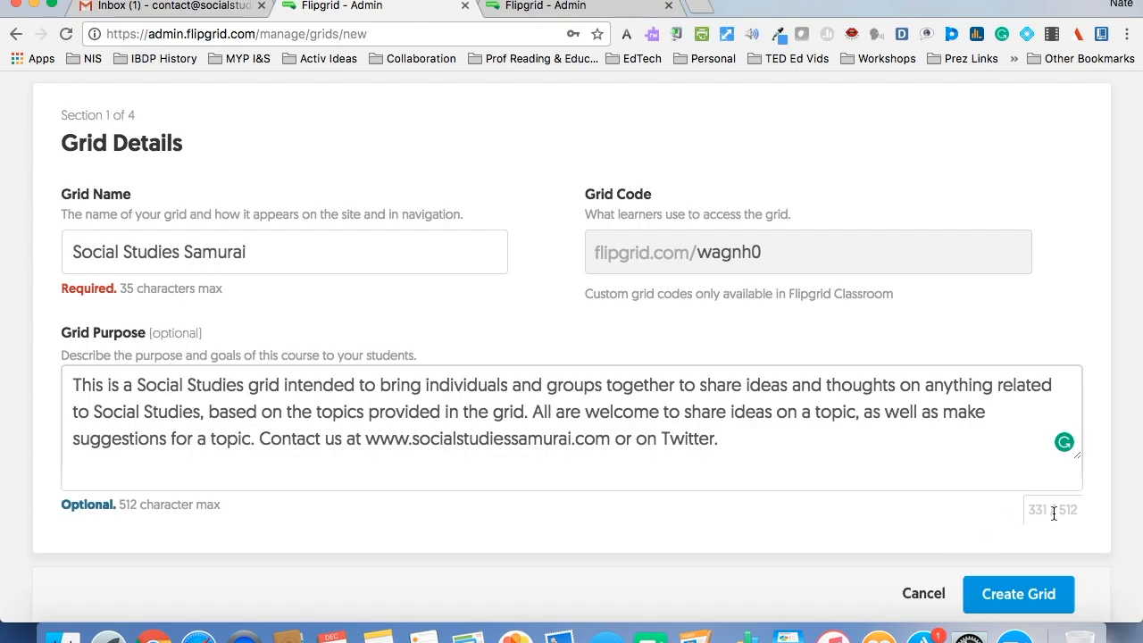
# - Review the grid's security, privacy and feature settings, trying the Inactive state and returning it to Active
pyautogui.scroll(-8, 1061, 512)
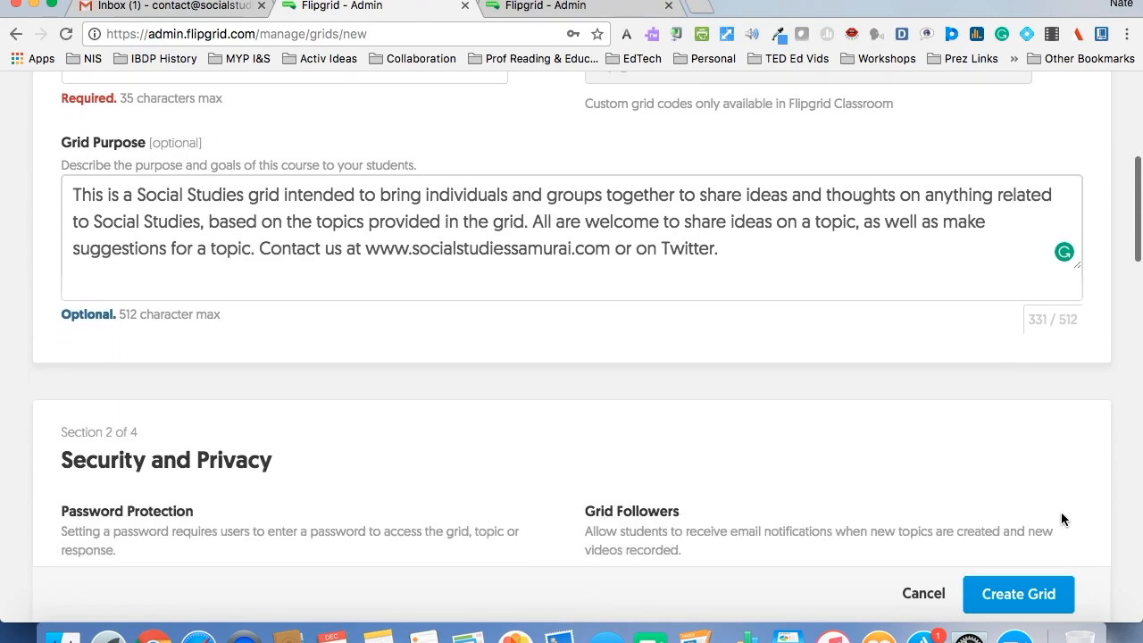
pyautogui.scroll(-3, 1061, 518)
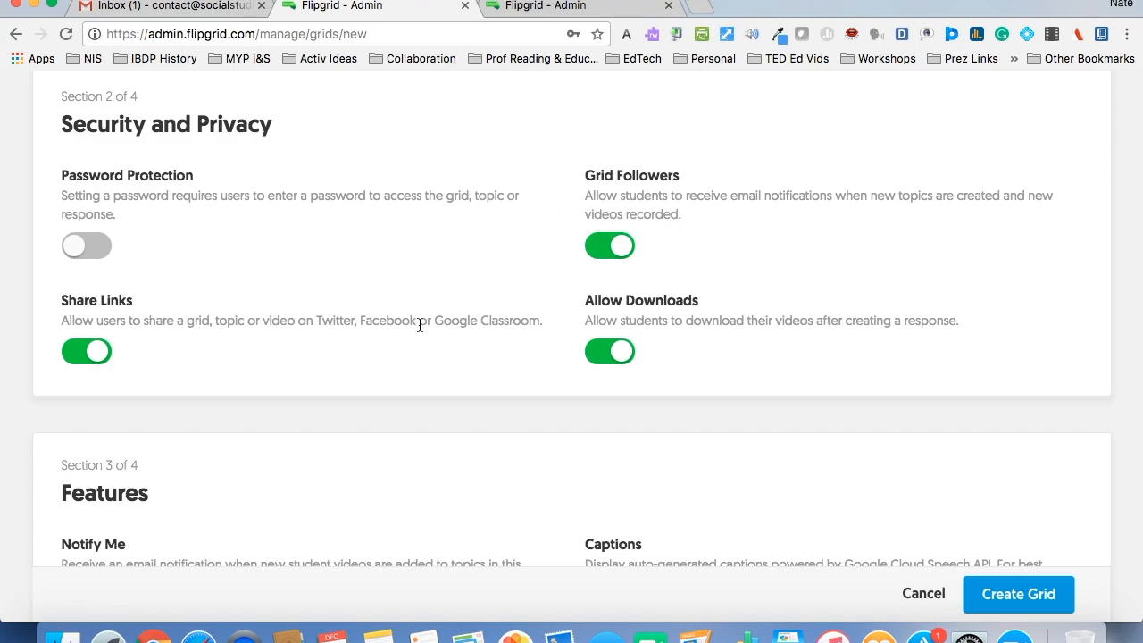
pyautogui.scroll(-1, 720, 372)
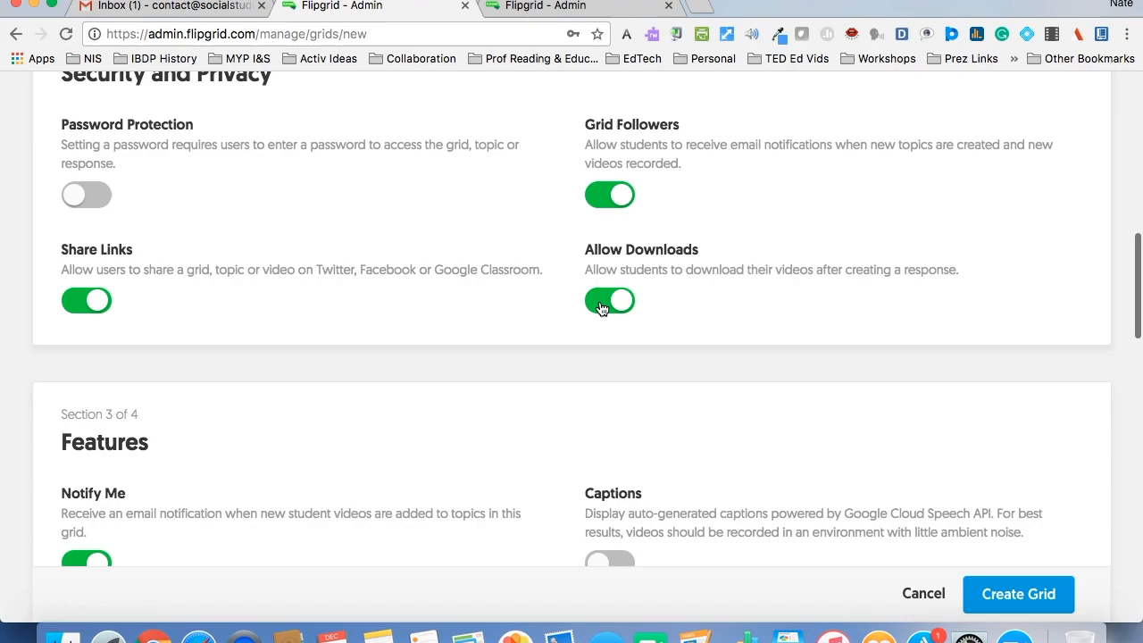
pyautogui.scroll(-5, 724, 306)
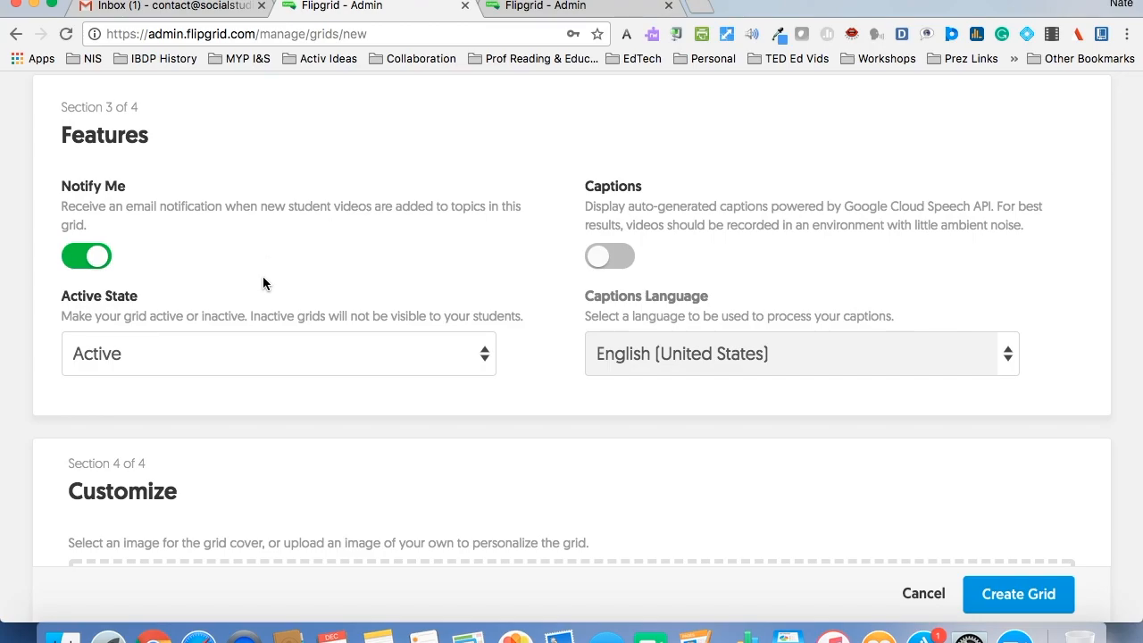
pyautogui.click(246, 349)
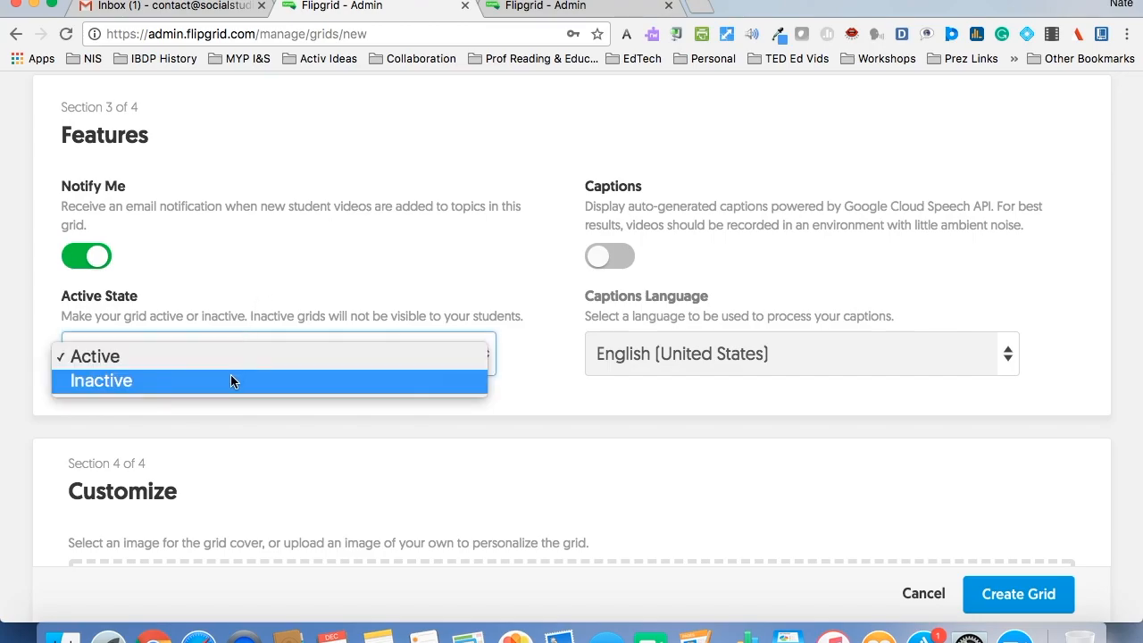
pyautogui.click(231, 382)
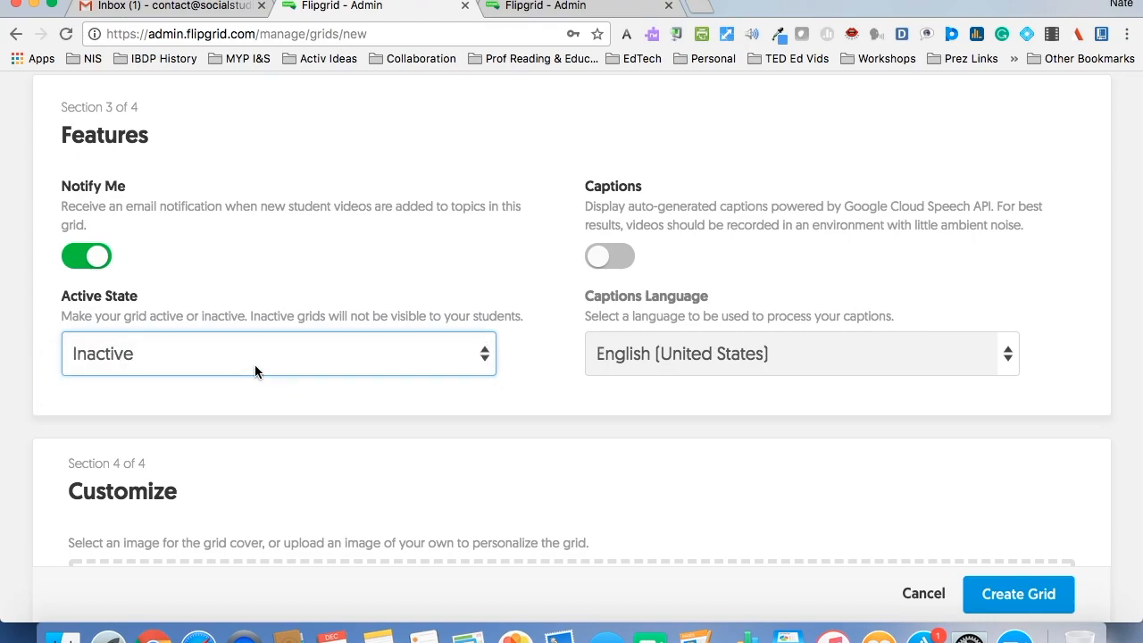
pyautogui.click(254, 366)
pyautogui.click(267, 337)
pyautogui.scroll(-3, 1061, 308)
pyautogui.scroll(-3, 1063, 317)
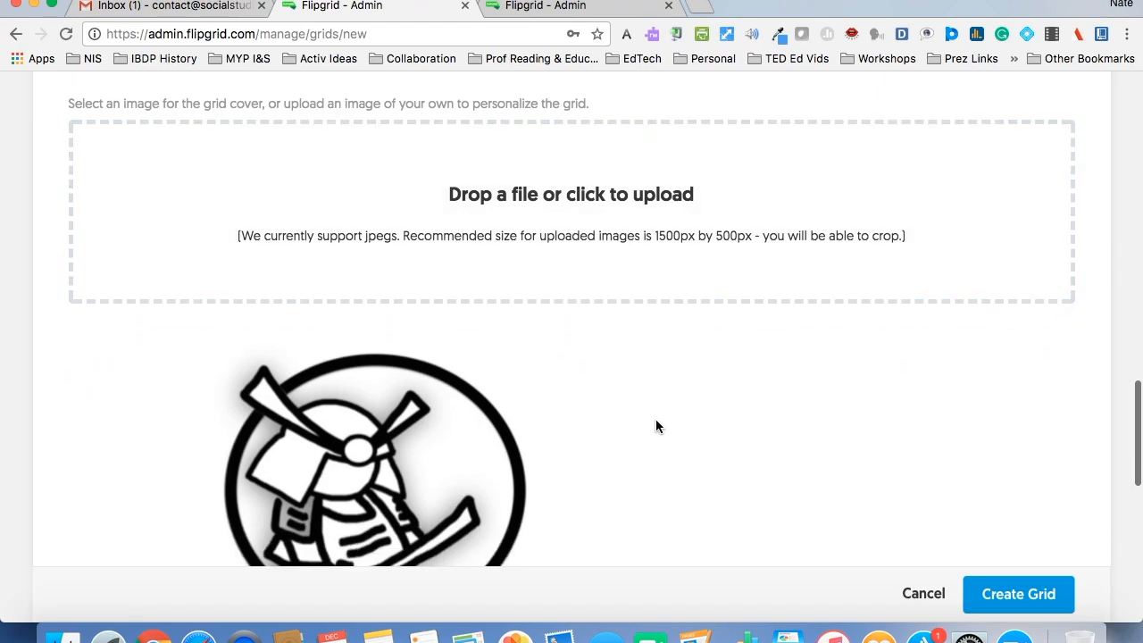
pyautogui.click(621, 206)
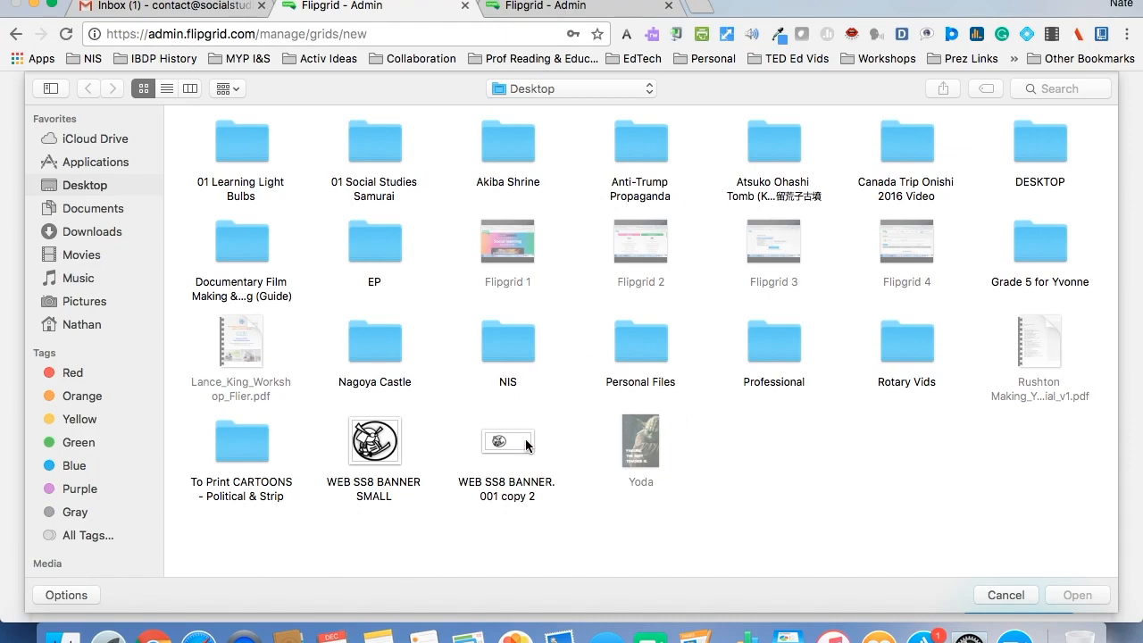
pyautogui.click(1003, 595)
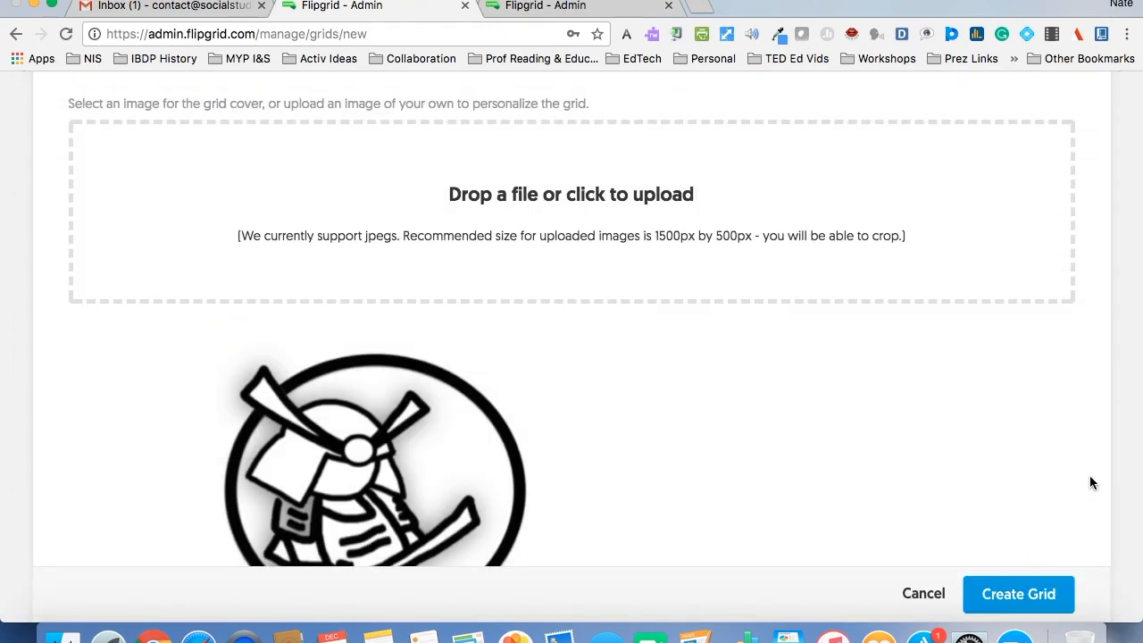
# - Browse the Nature, People and Textures cover images, and create the grid with the samurai logo kept as its cover
pyautogui.scroll(-1, 1089, 483)
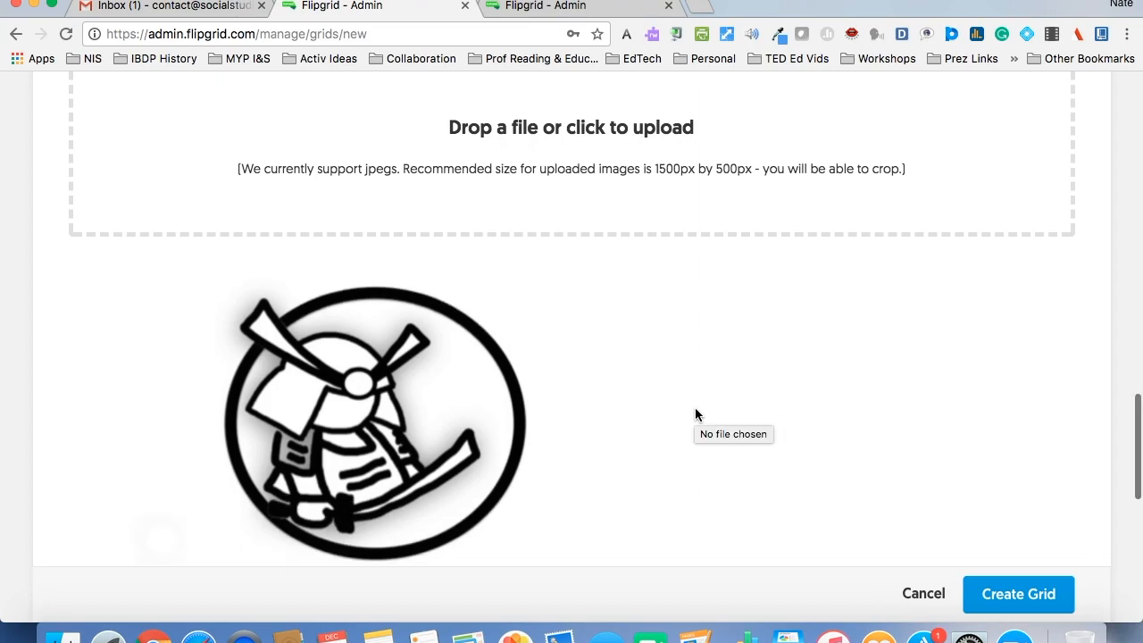
pyautogui.scroll(-2, 697, 415)
pyautogui.scroll(-3, 884, 352)
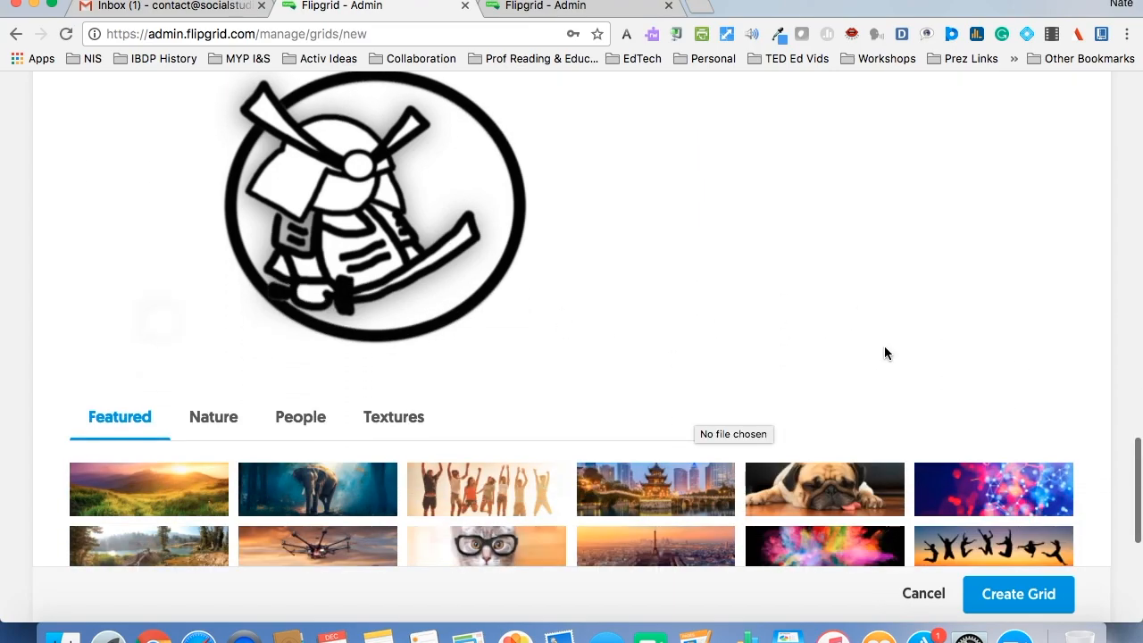
pyautogui.scroll(-2, 884, 352)
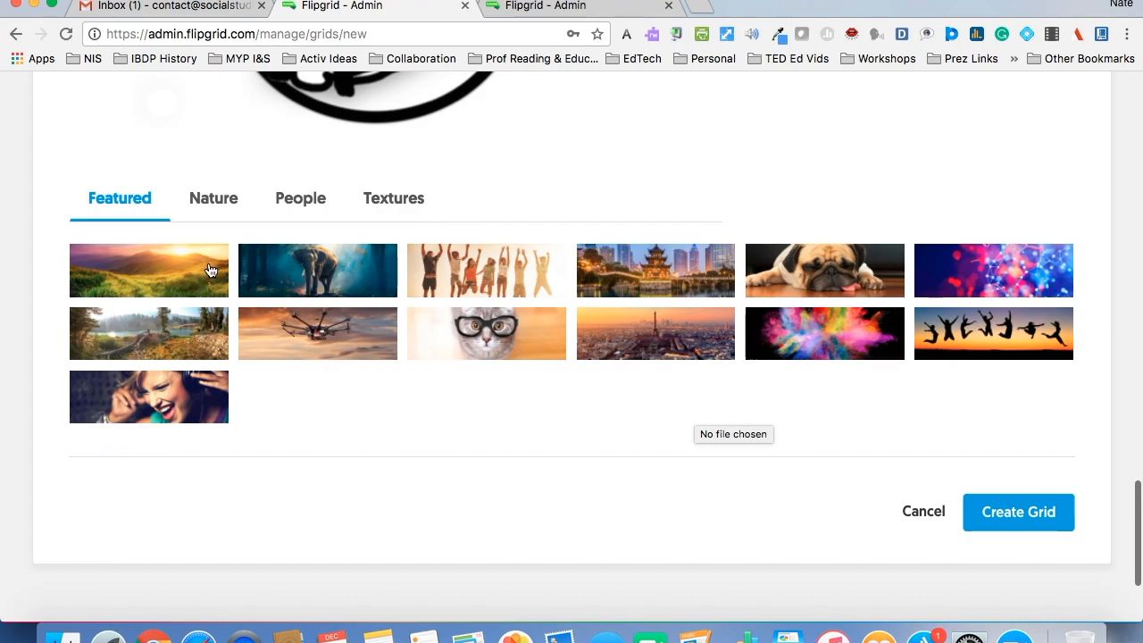
pyautogui.click(207, 208)
pyautogui.click(294, 208)
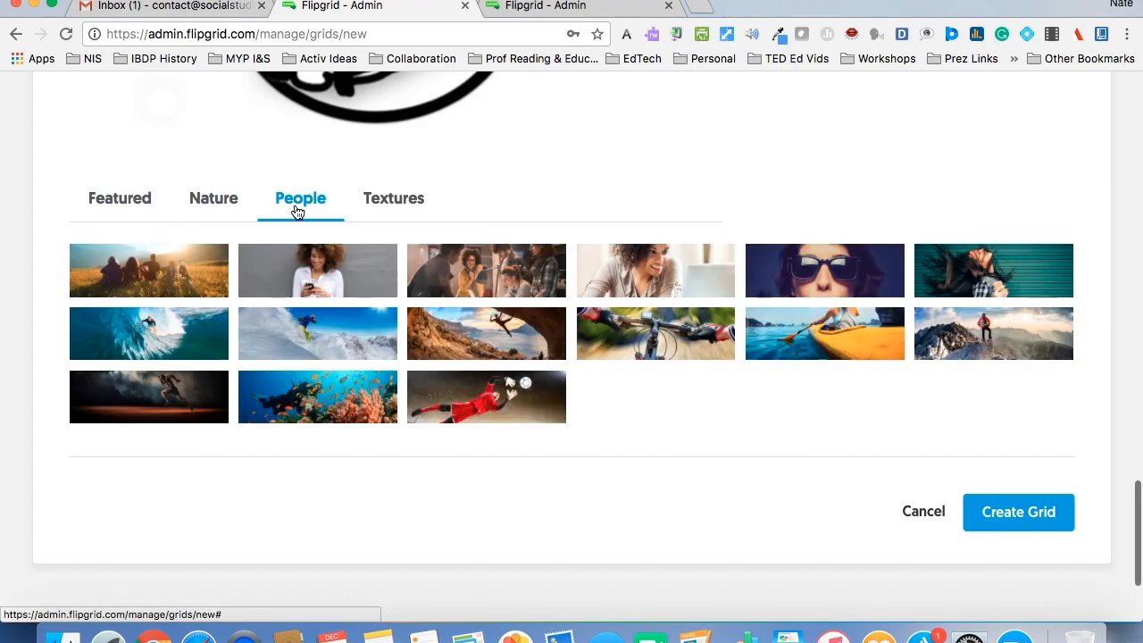
pyautogui.click(380, 208)
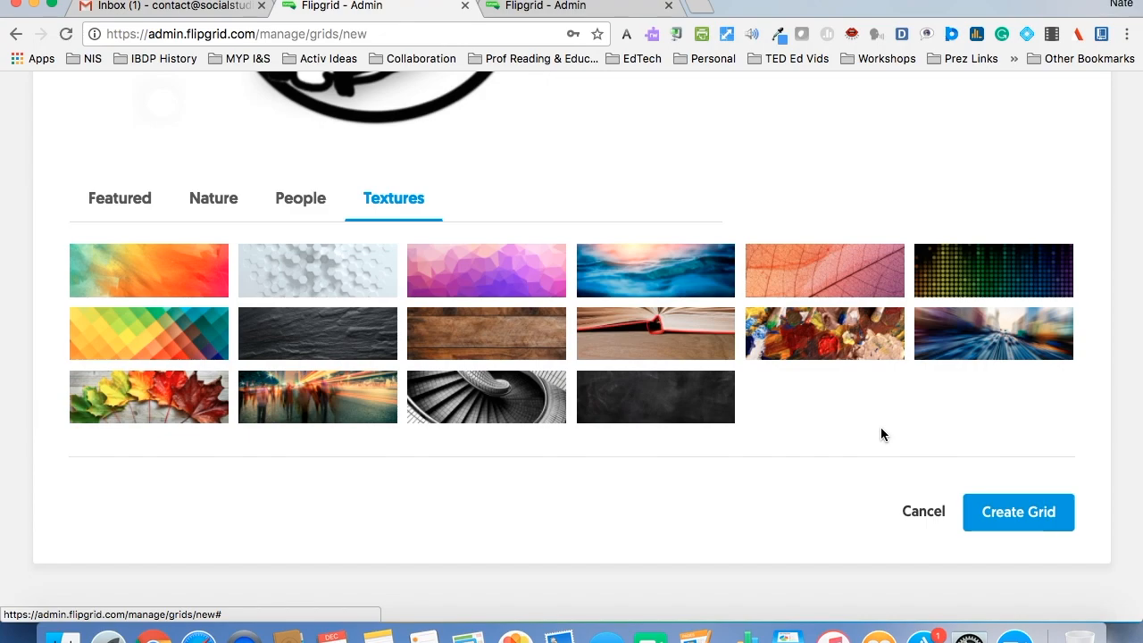
pyautogui.click(1022, 517)
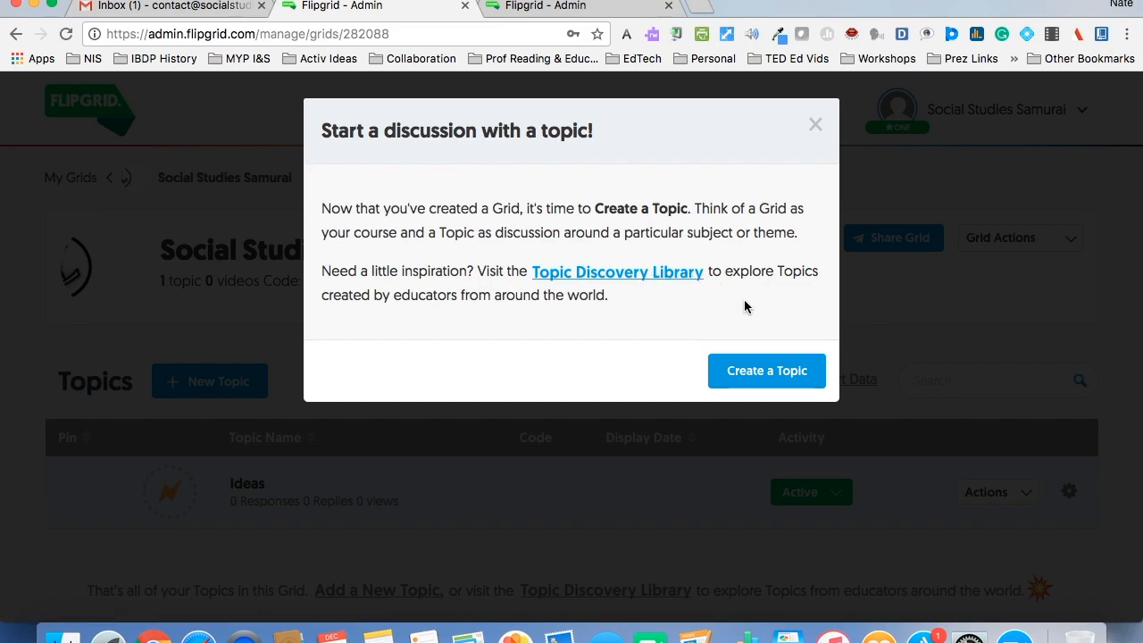
# - Start a new topic in the Social Studies Samurai grid and review its title, display date, moderation and video response time options
pyautogui.click(754, 380)
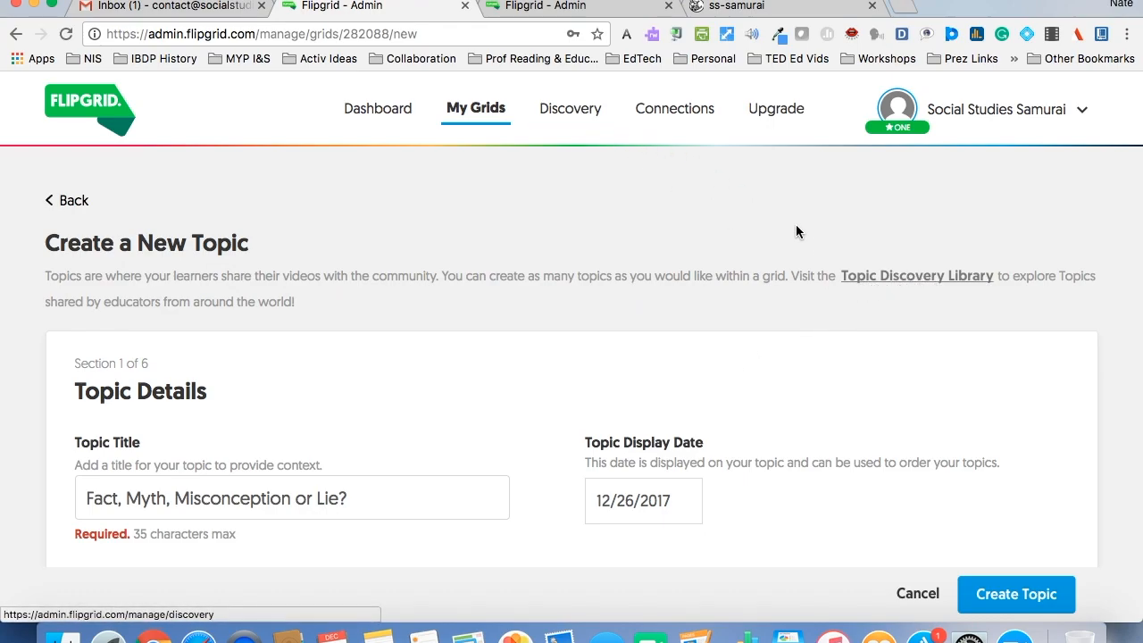
pyautogui.scroll(-1, 1128, 412)
pyautogui.scroll(-5, 1128, 412)
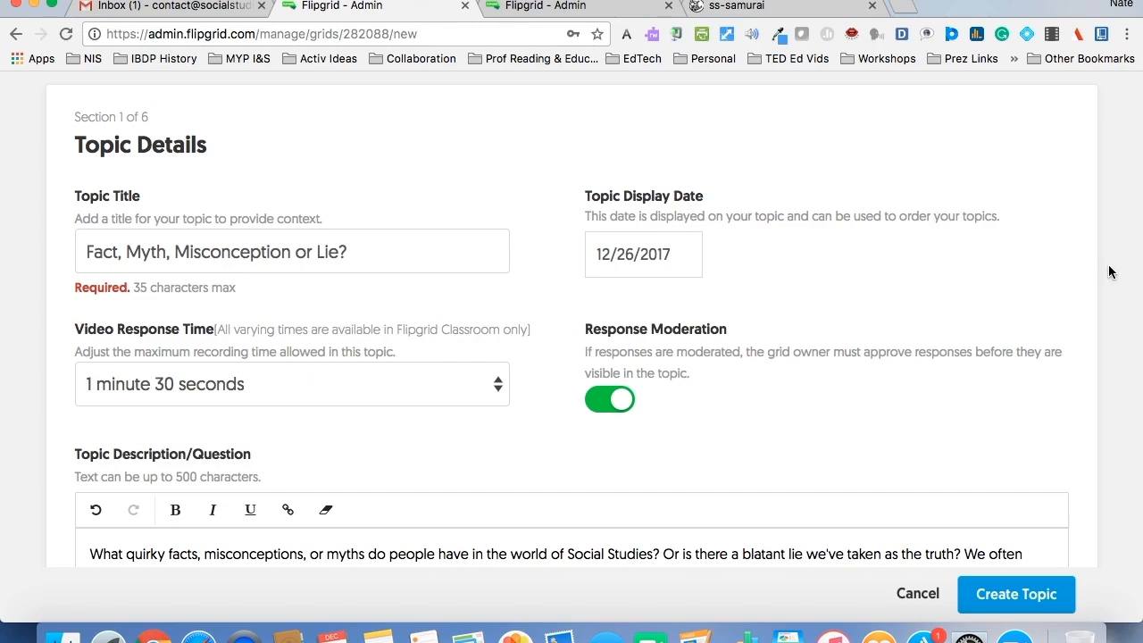
pyautogui.scroll(-2, 1110, 272)
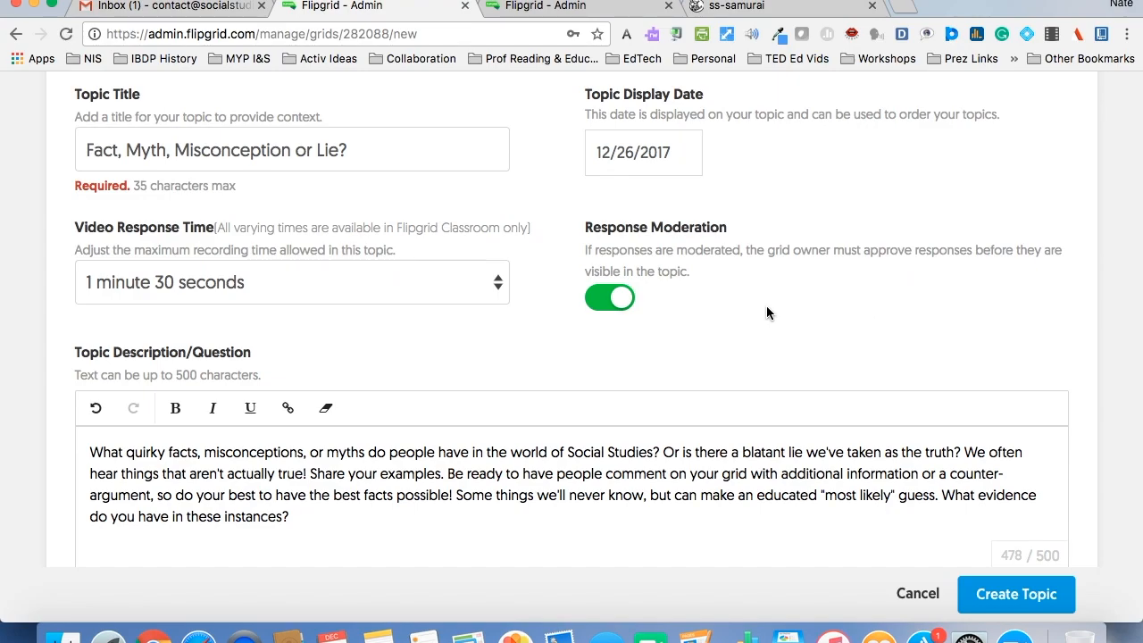
pyautogui.click(424, 292)
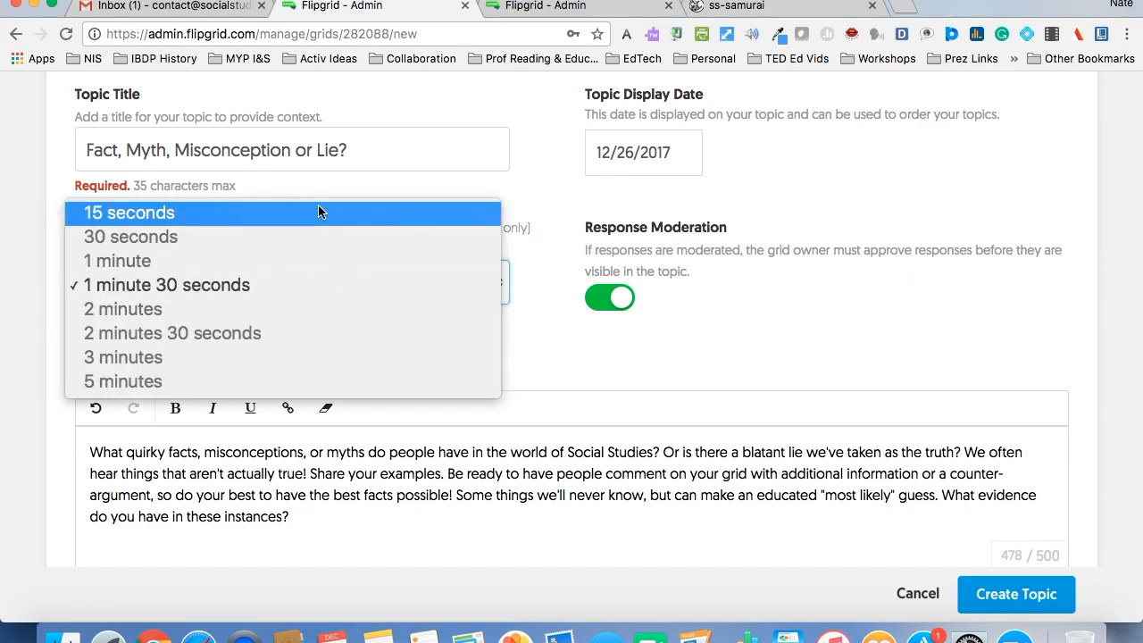
pyautogui.click(544, 355)
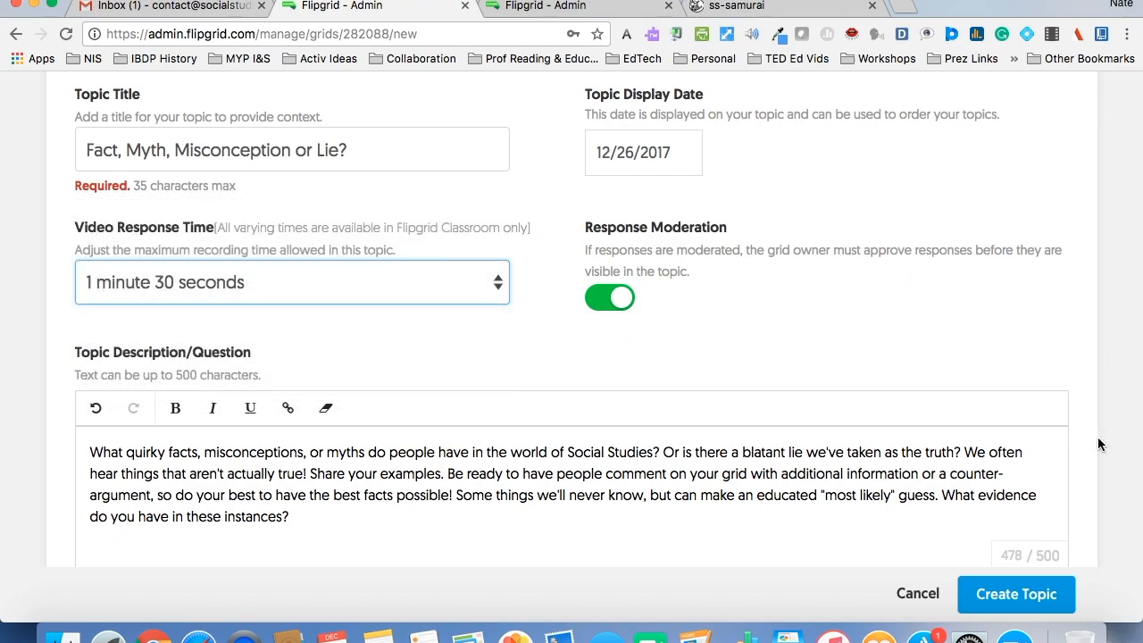
# - Review the topic description and the choices for the topic's active state, leaving it set to Frozen
pyautogui.scroll(-5, 1098, 440)
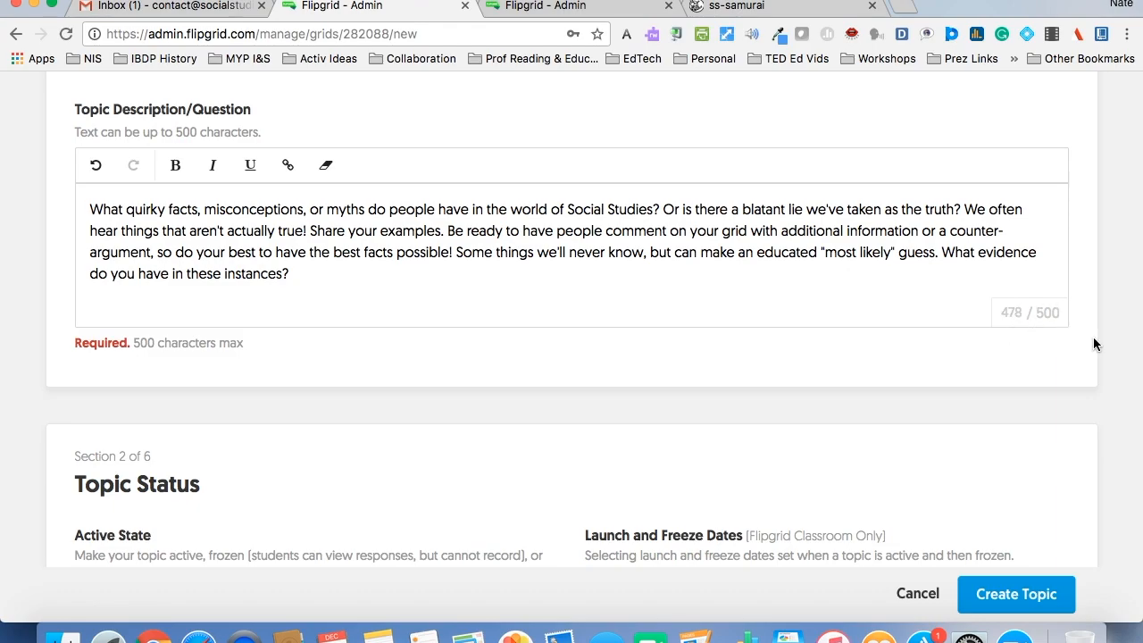
pyautogui.scroll(-6, 1095, 343)
pyautogui.scroll(-1, 1093, 337)
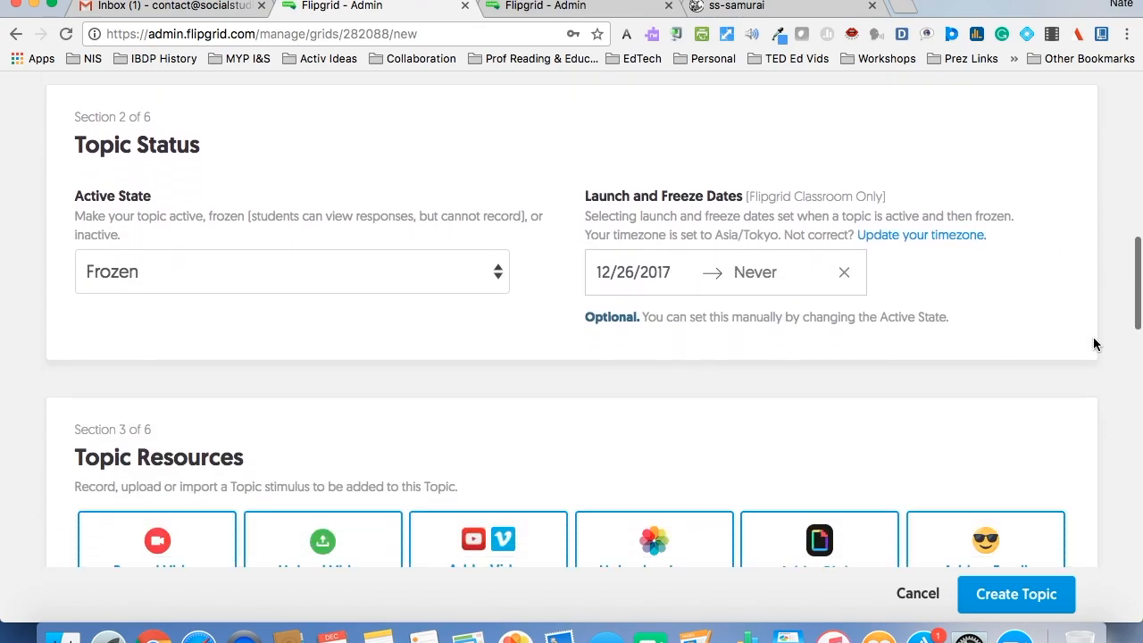
pyautogui.click(239, 281)
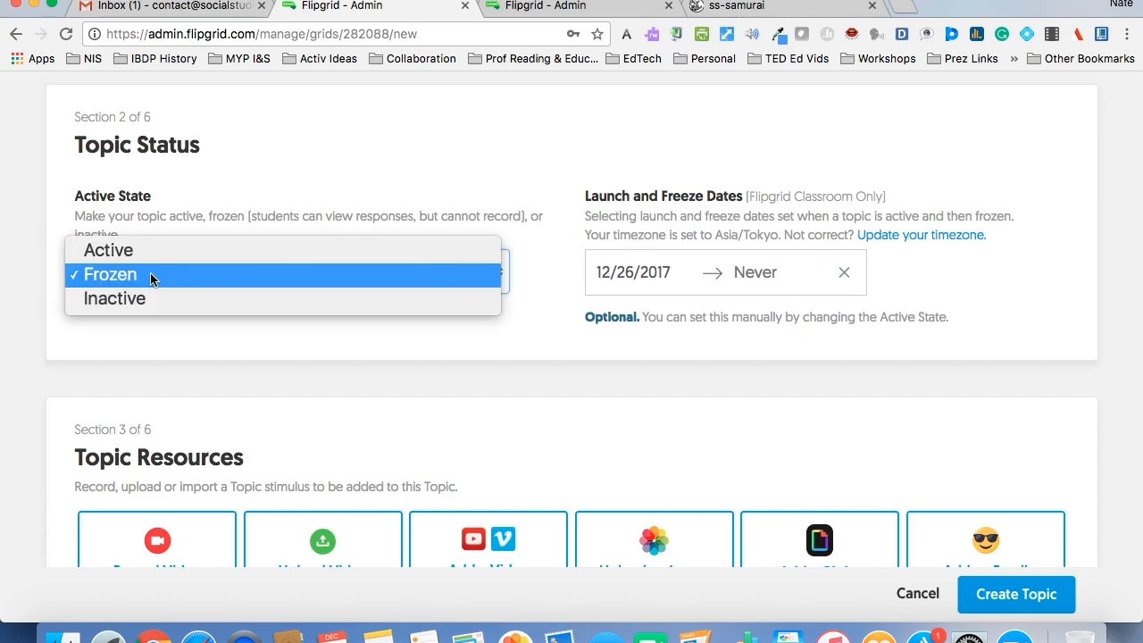
pyautogui.click(1067, 310)
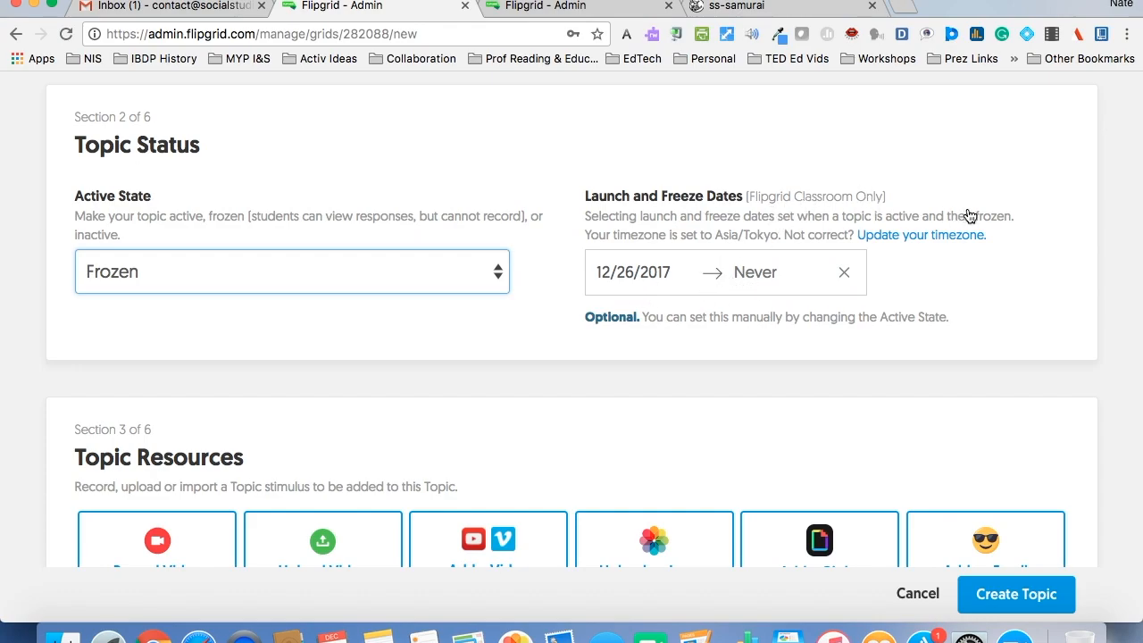
# - Add the WEB SS8 BANNER SMALL image from the Desktop as the topic resource, shifted slightly downward and cropped at 16:9
pyautogui.scroll(-5, 1062, 235)
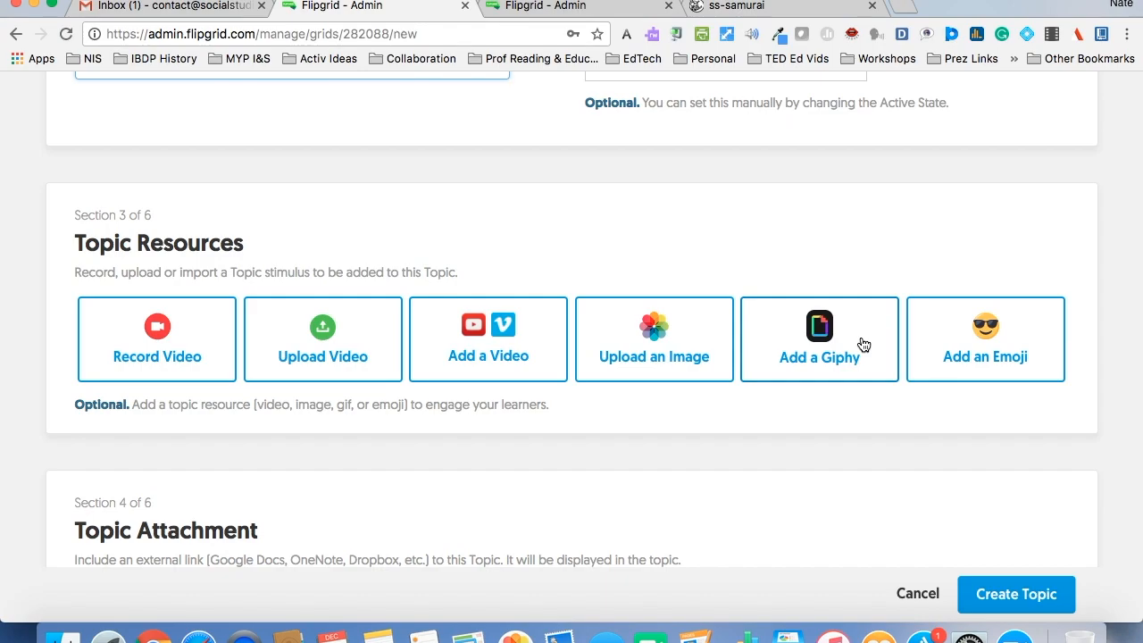
pyautogui.click(692, 345)
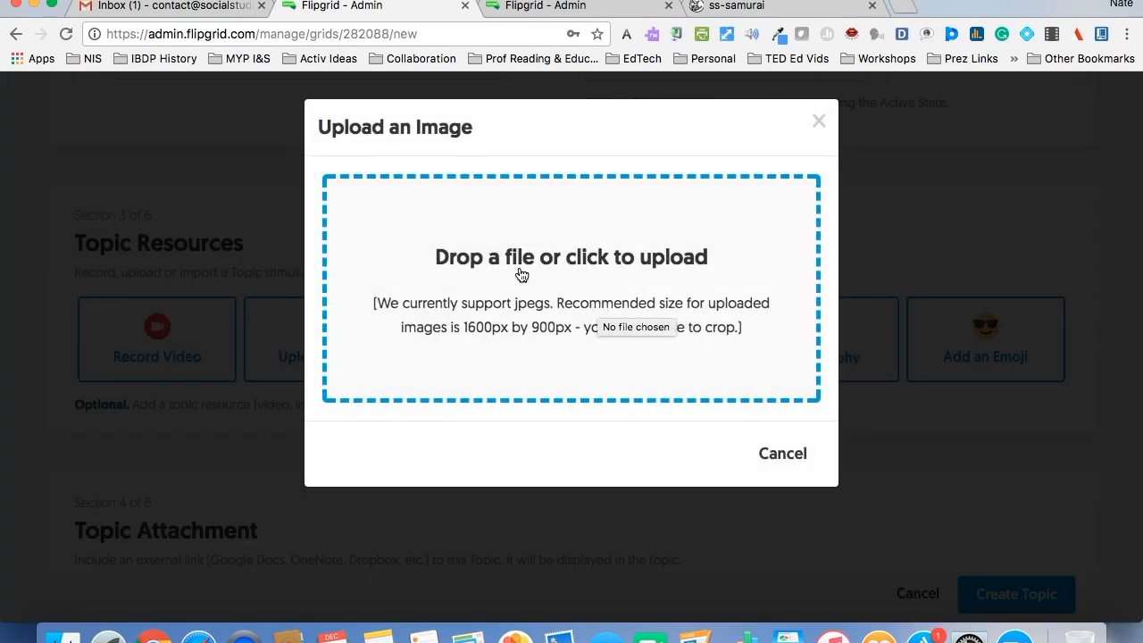
pyautogui.click(635, 363)
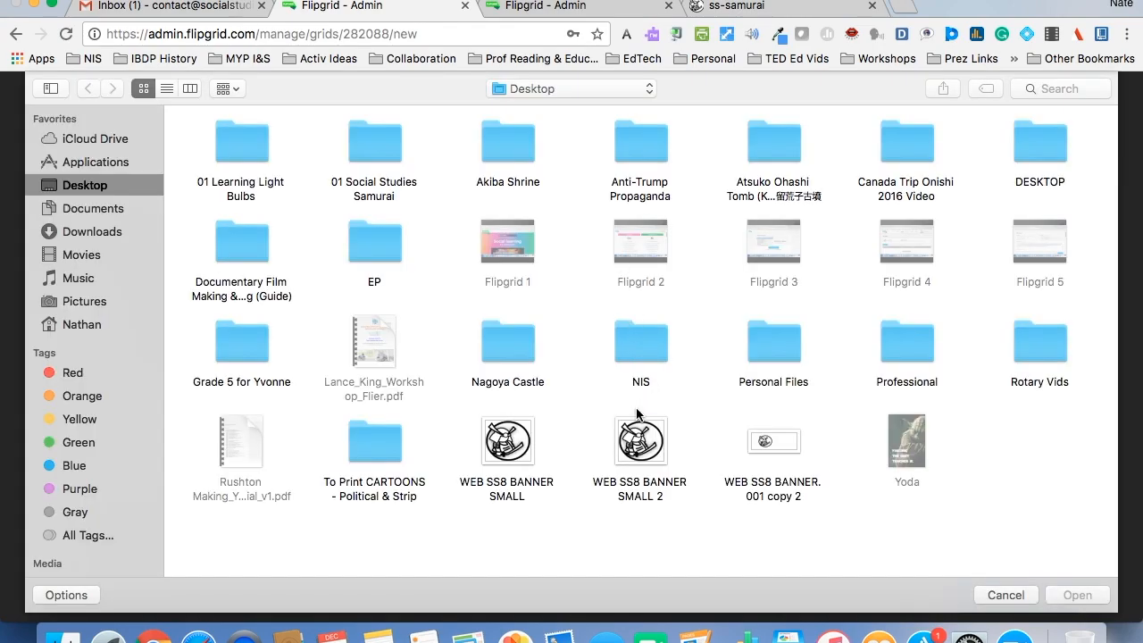
pyautogui.doubleClick(525, 439)
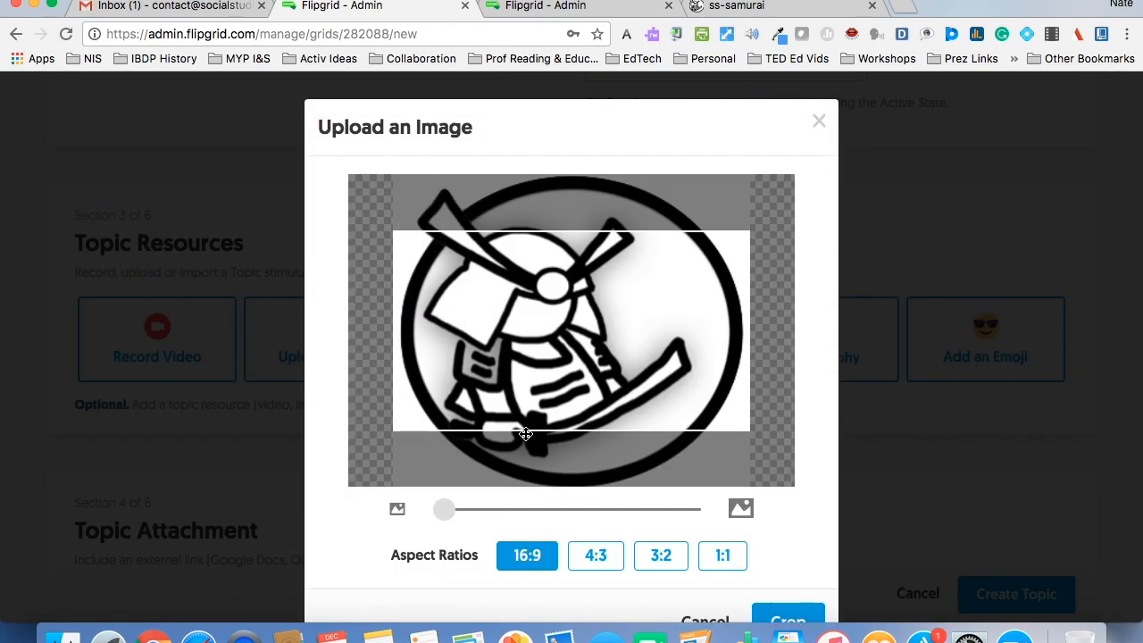
pyautogui.moveTo(585, 353)
pyautogui.mouseDown()
pyautogui.moveTo(585, 299)
pyautogui.moveTo(587, 363)
pyautogui.mouseUp()
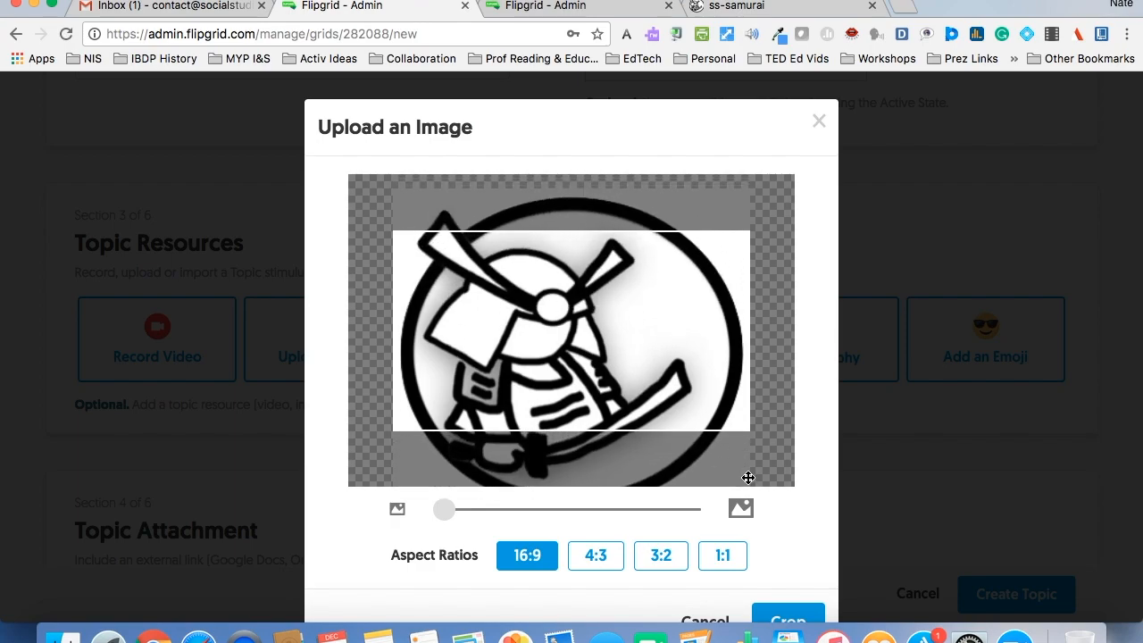
pyautogui.scroll(-2, 783, 549)
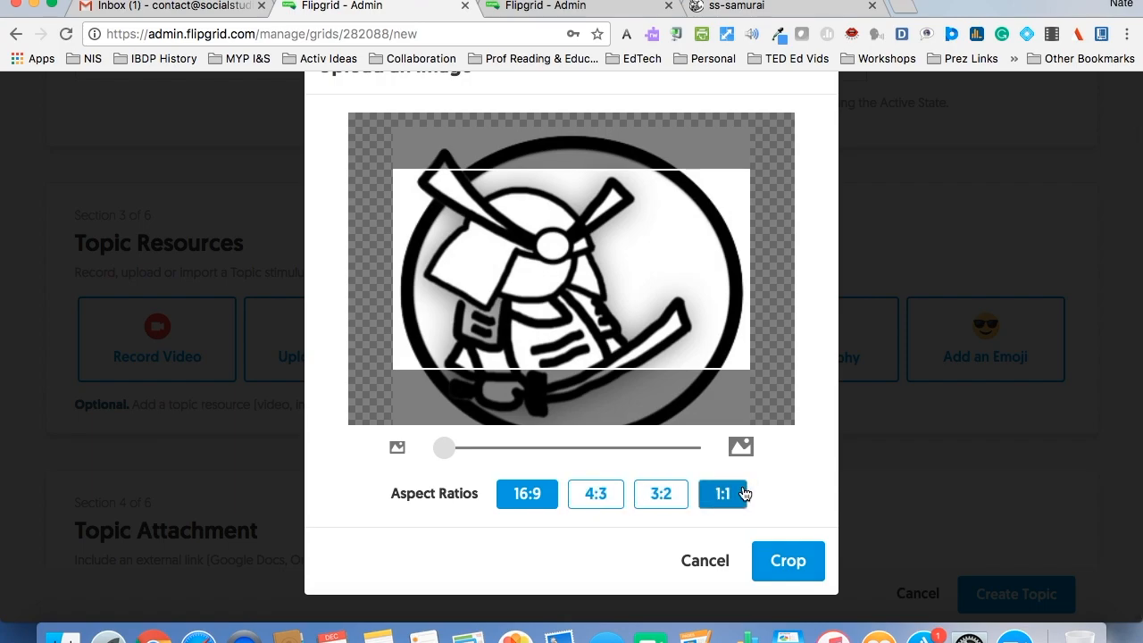
pyautogui.click(790, 560)
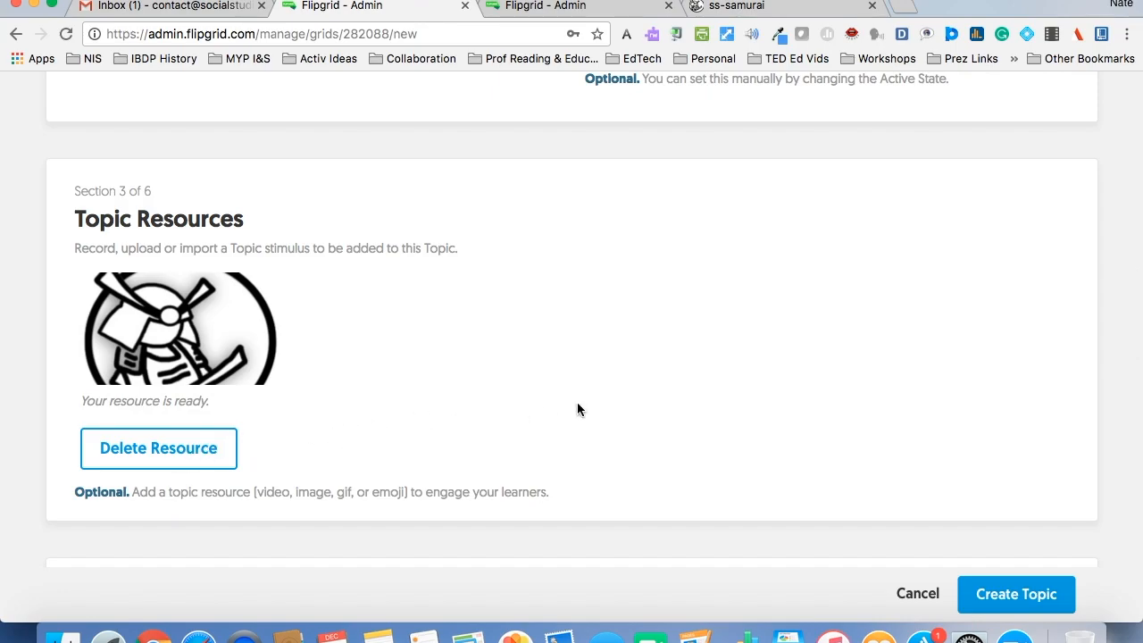
# - Check the topic attachment's featured link and title, and view the selfie decoration choices while keeping None
pyautogui.scroll(-5, 577, 409)
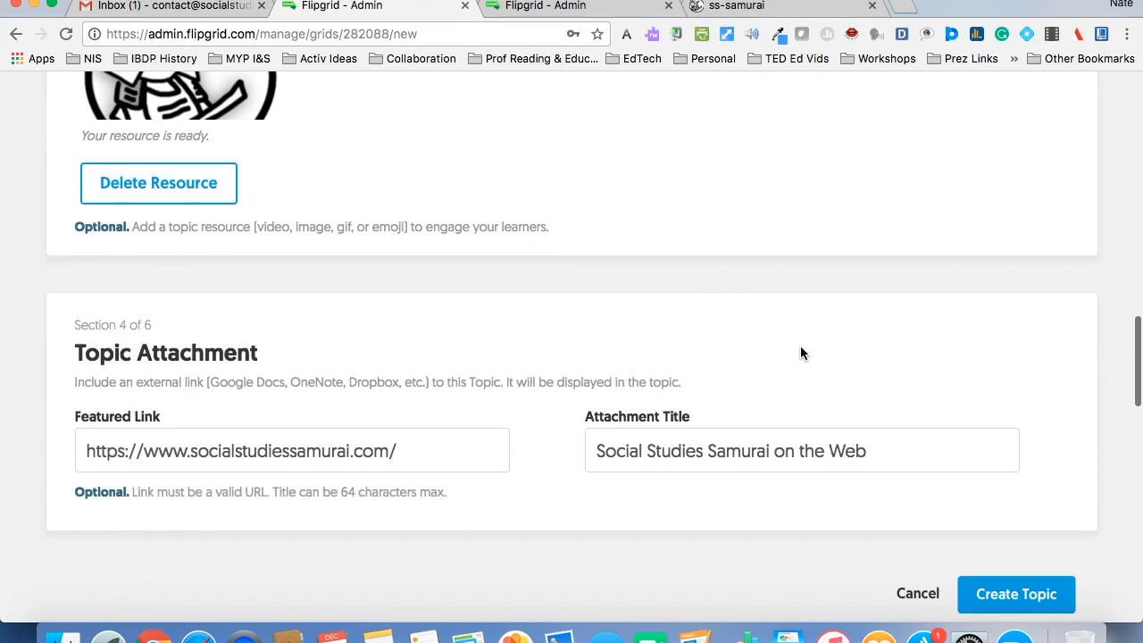
pyautogui.scroll(-5, 800, 346)
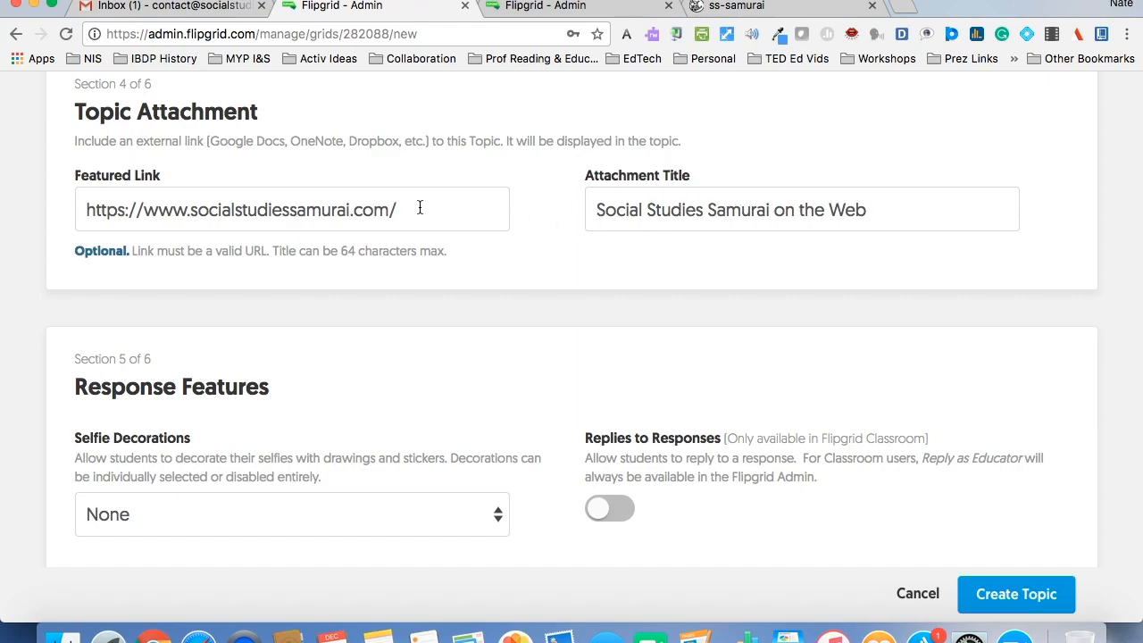
pyautogui.scroll(-5, 530, 260)
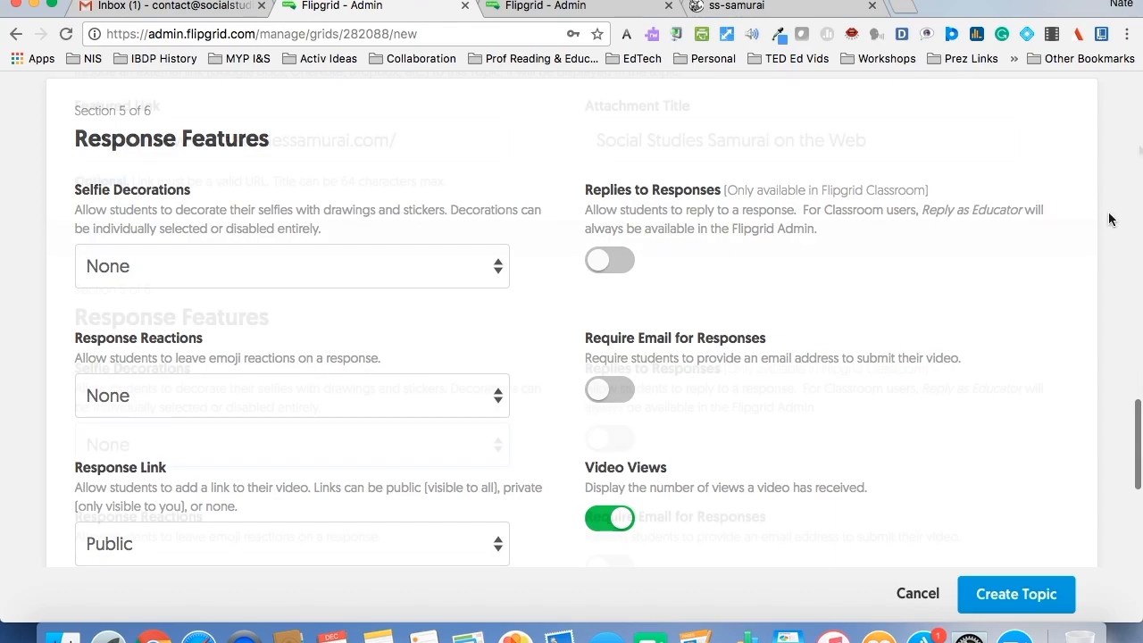
pyautogui.scroll(-1, 1138, 150)
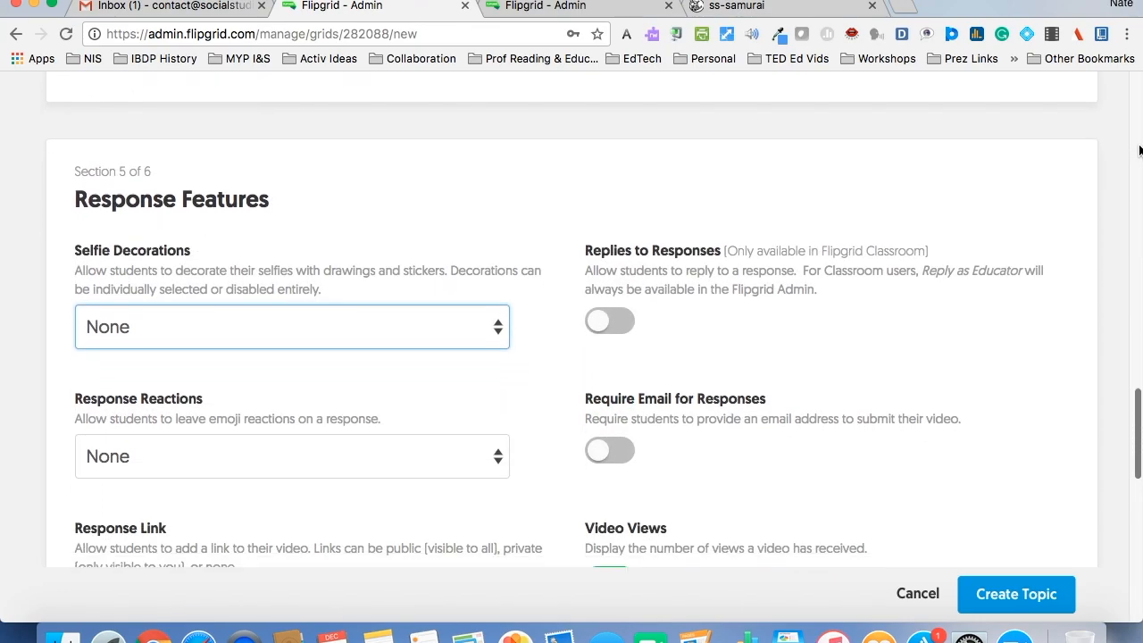
pyautogui.scroll(-2, 1138, 150)
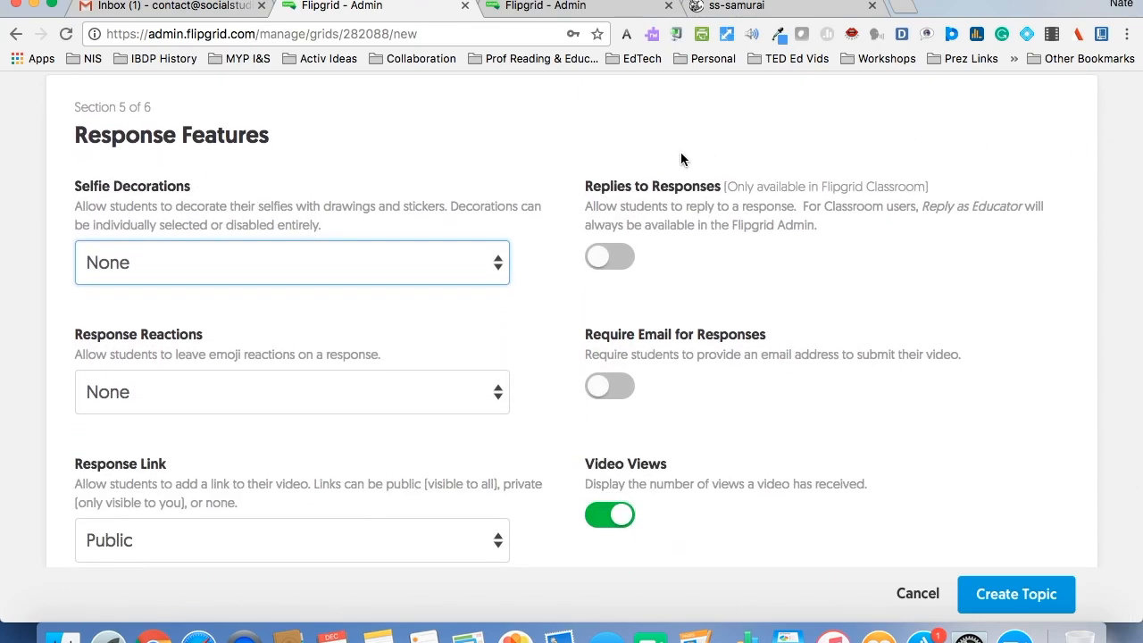
pyautogui.click(420, 262)
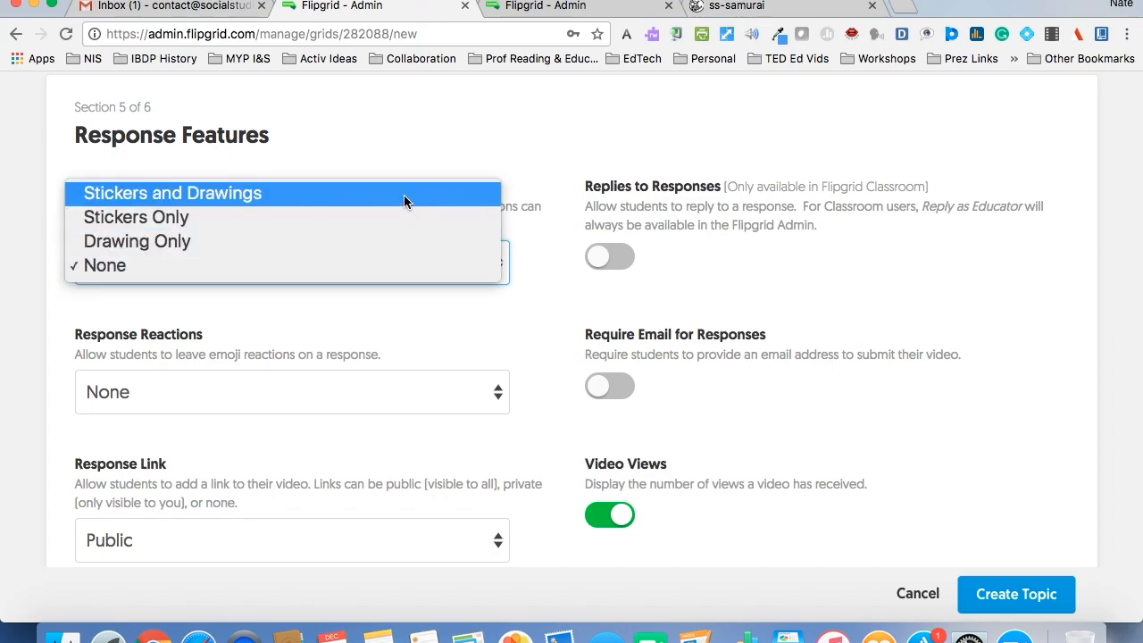
pyautogui.click(545, 295)
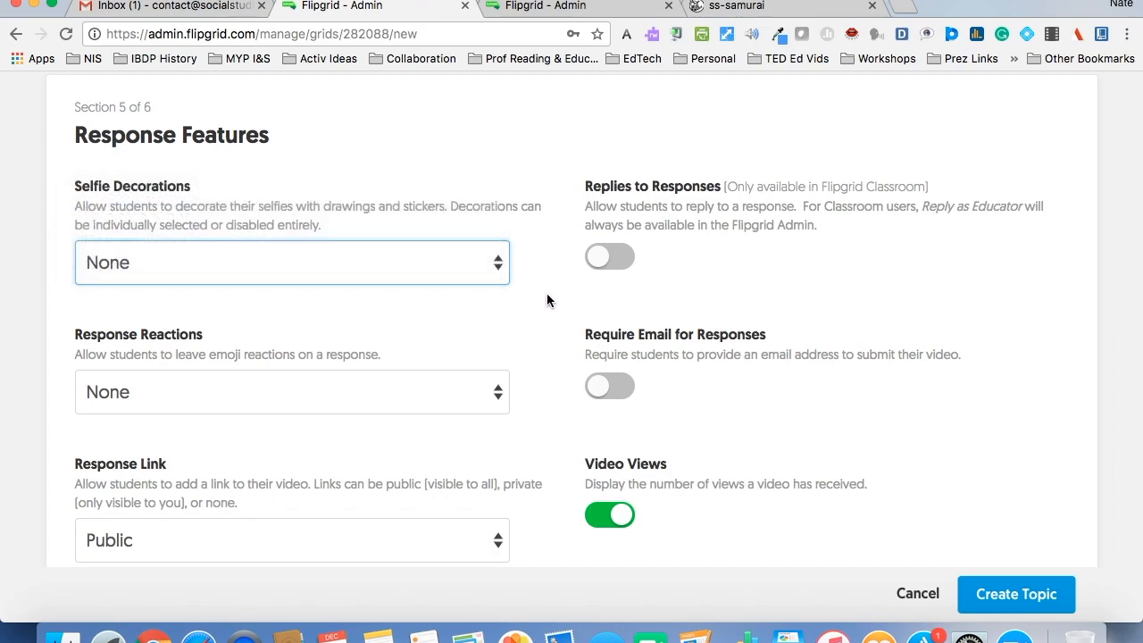
# - View the response reaction choices and keep reactions set to None
pyautogui.scroll(-1, 542, 315)
pyautogui.scroll(-1, 542, 316)
pyautogui.click(416, 321)
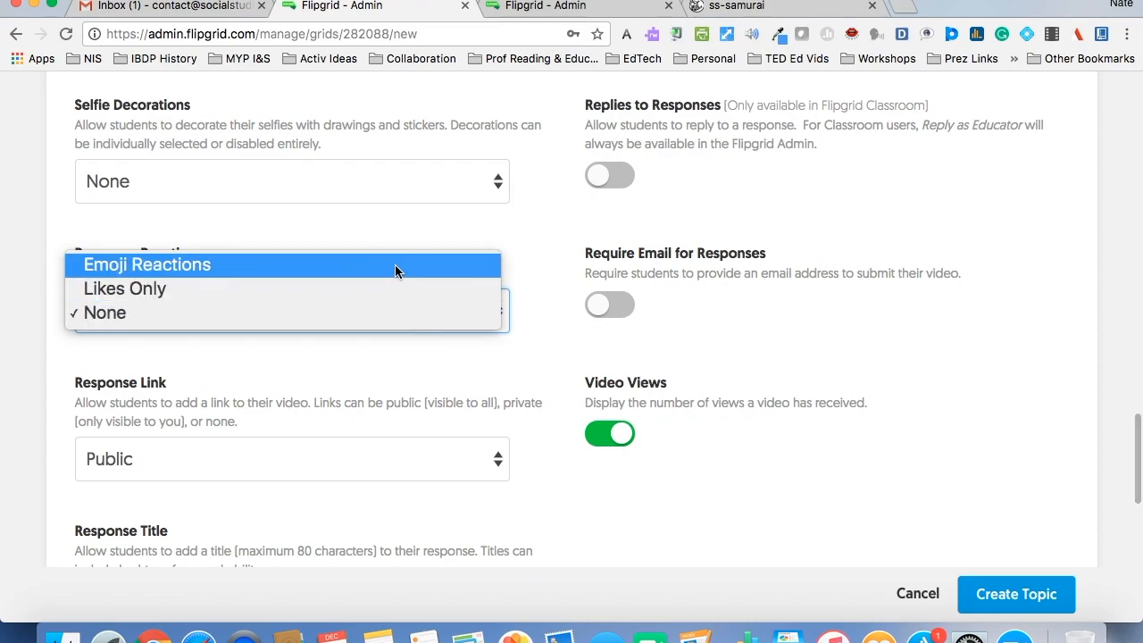
pyautogui.click(531, 235)
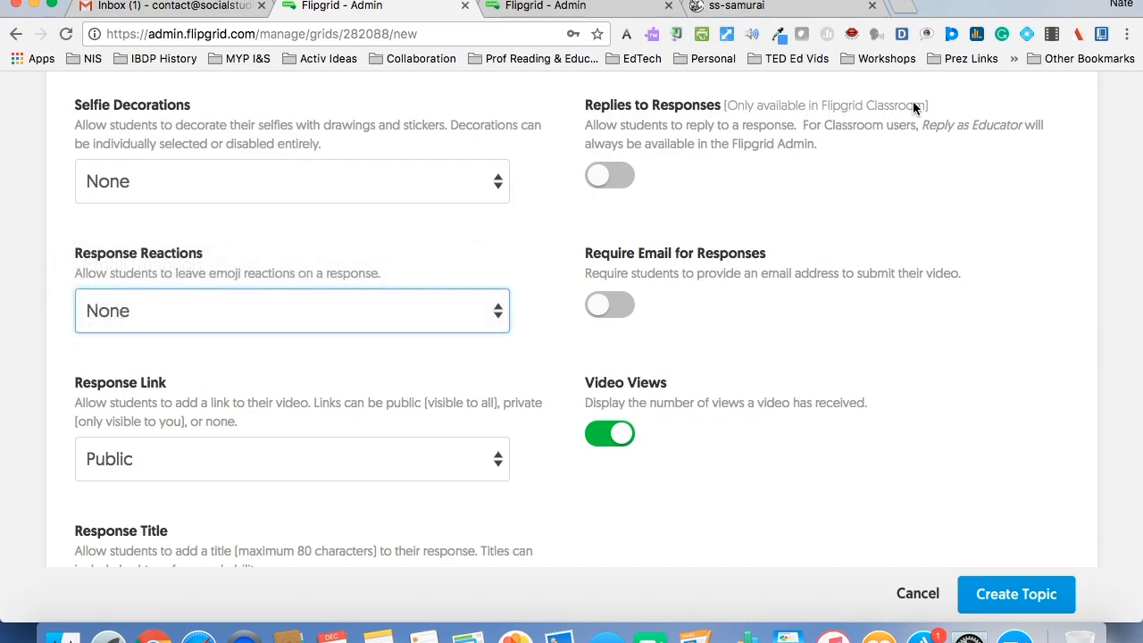
# - Try to enable Replies to Responses, and dismiss the Flipgrid Classroom upgrade offer
pyautogui.click(615, 178)
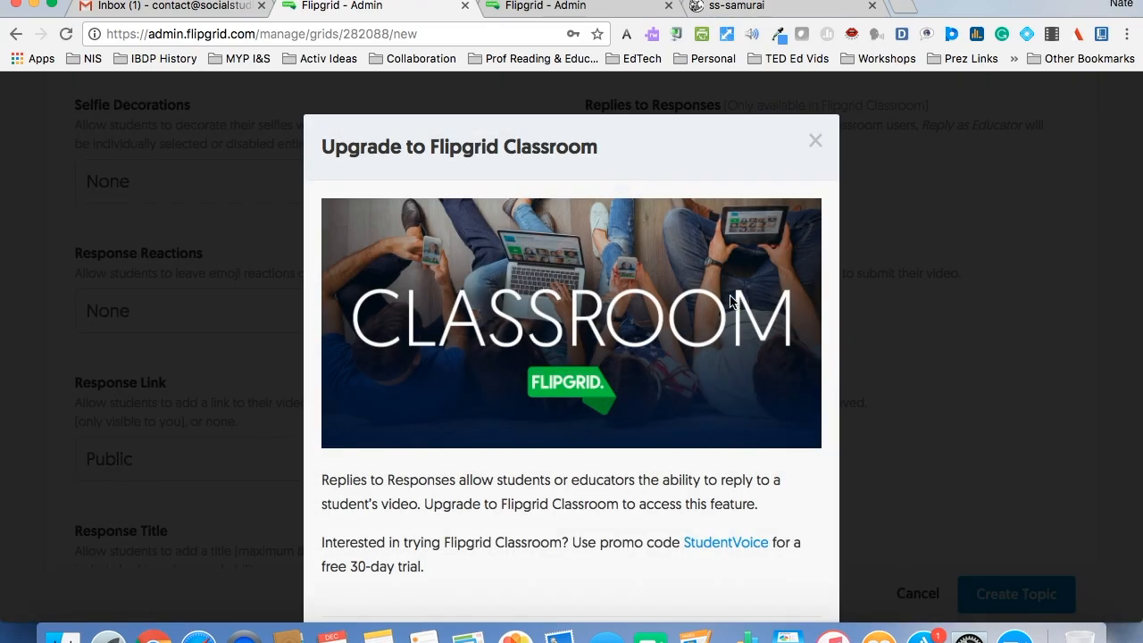
pyautogui.scroll(-2, 734, 305)
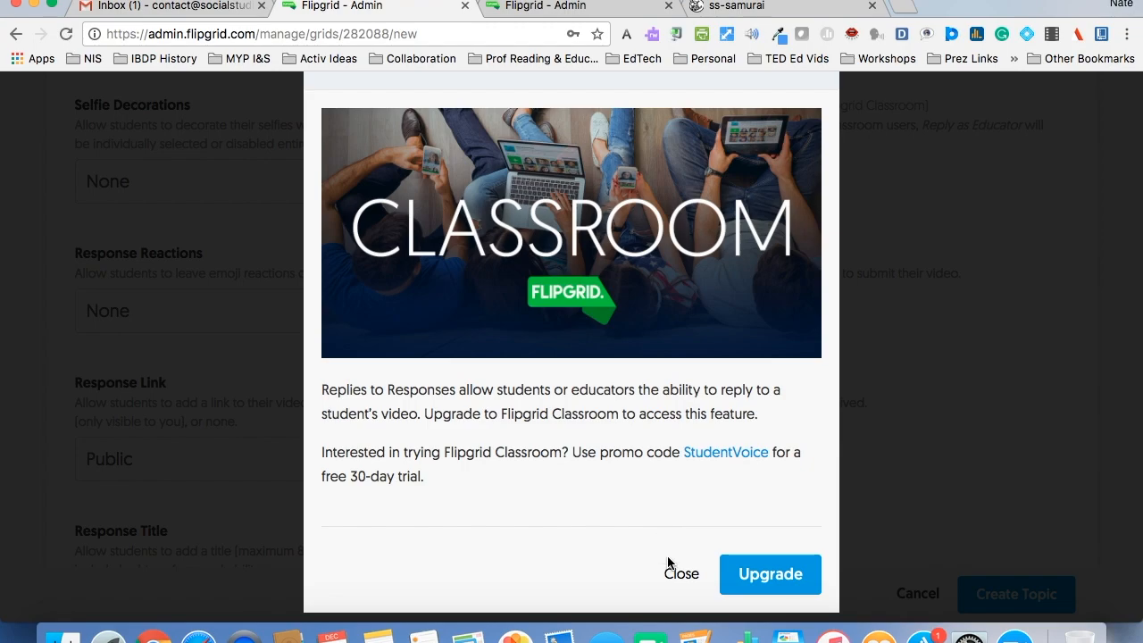
pyautogui.click(690, 582)
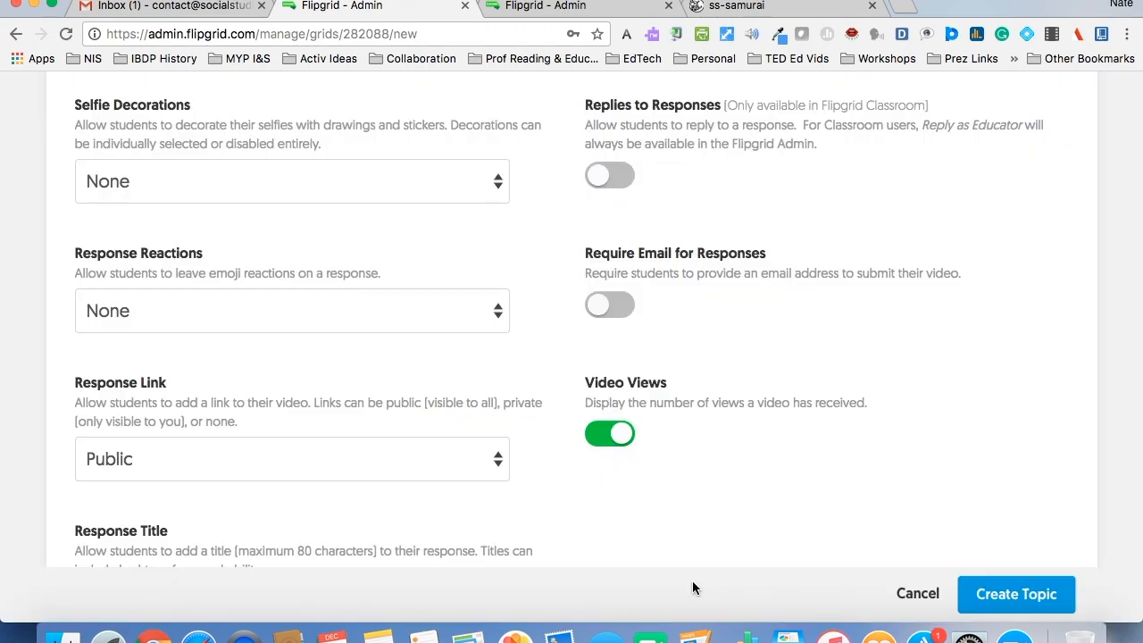
# - Try out the Require Email for Responses setting and turn it back off, and view the response link choices, keeping Public
pyautogui.scroll(-2, 995, 409)
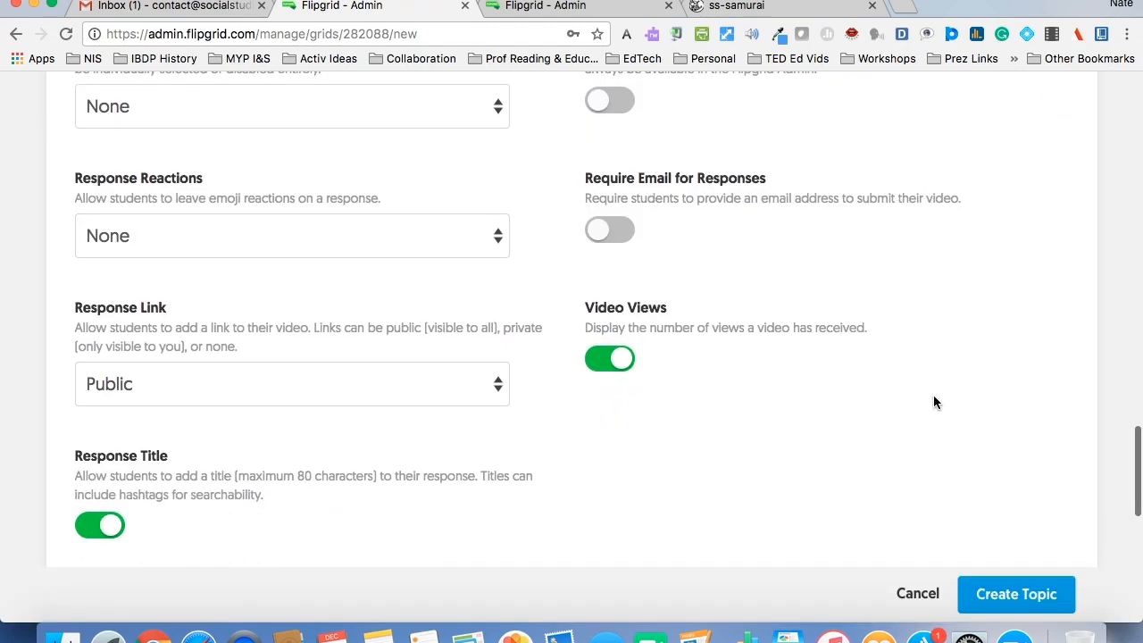
pyautogui.click(631, 236)
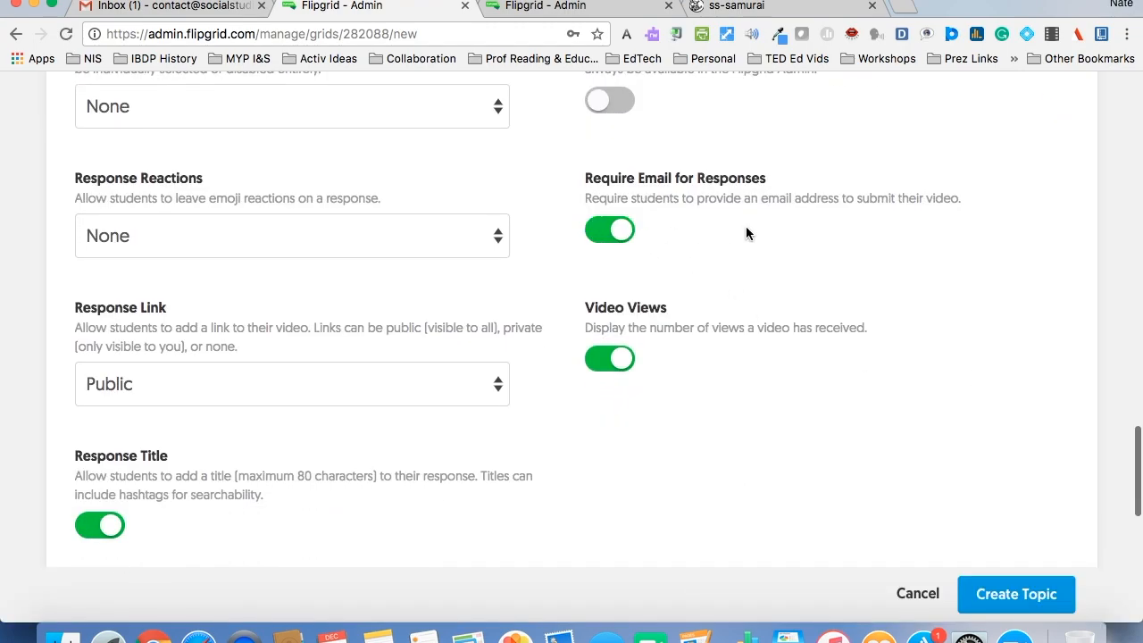
pyautogui.click(600, 238)
pyautogui.scroll(-3, 810, 270)
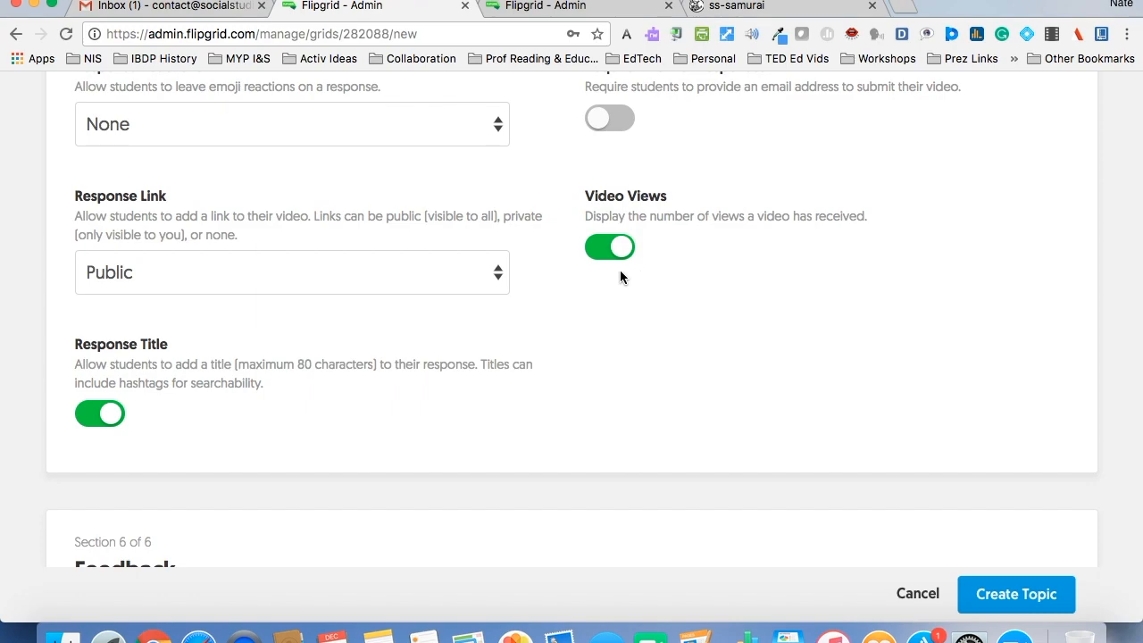
pyautogui.click(433, 273)
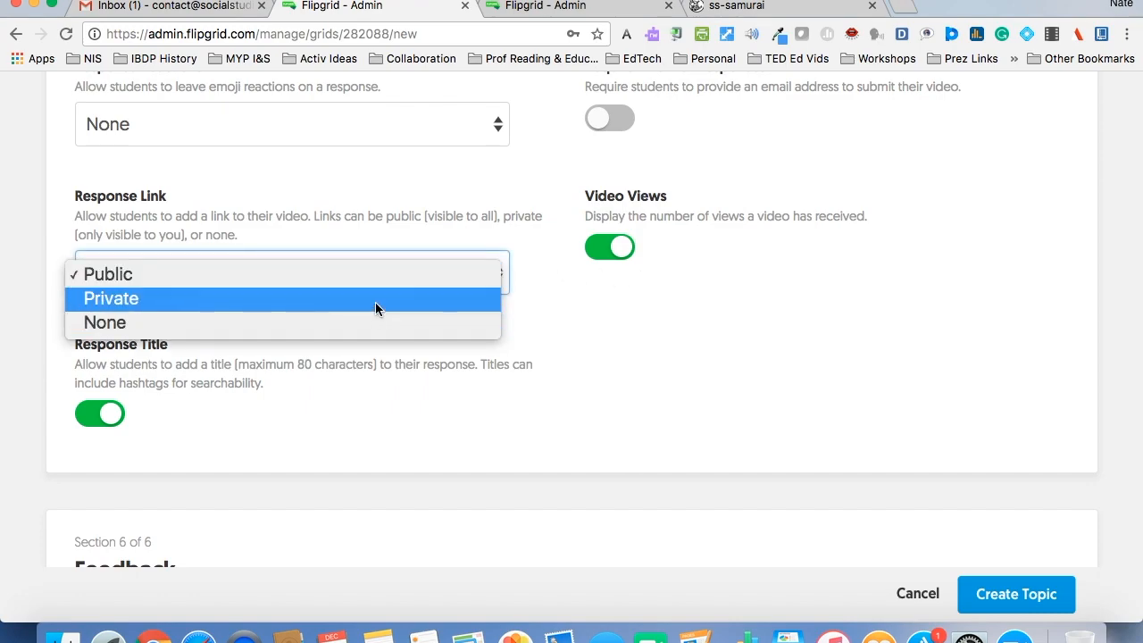
pyautogui.click(467, 286)
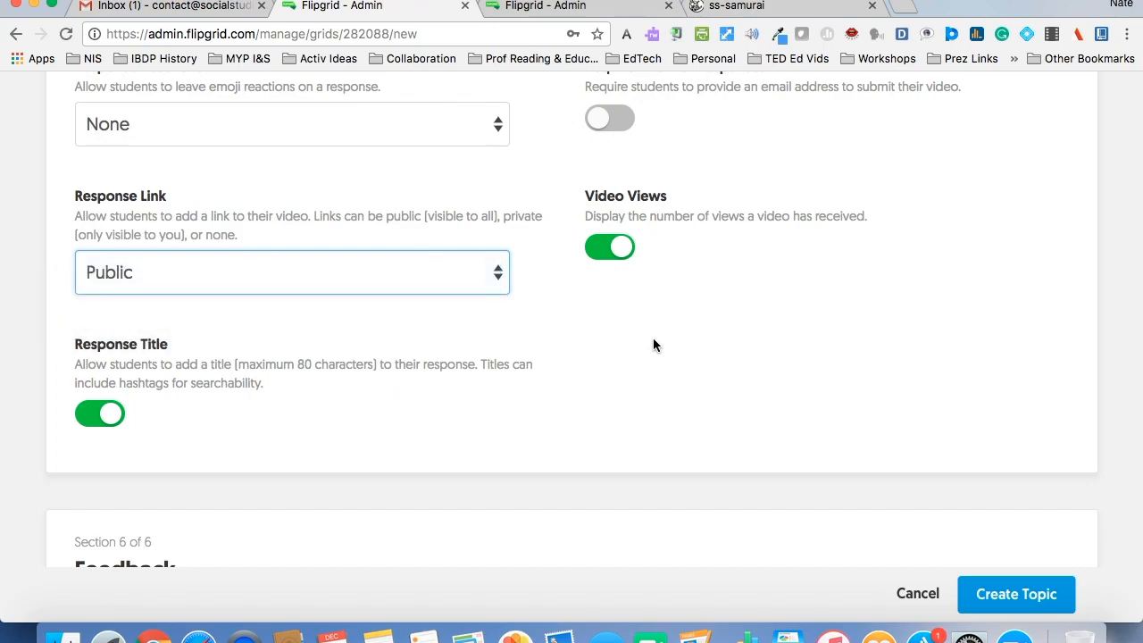
# - Try to choose Custom Feedback for the topic, and close the Flipgrid Classroom upgrade offer
pyautogui.scroll(-8, 925, 358)
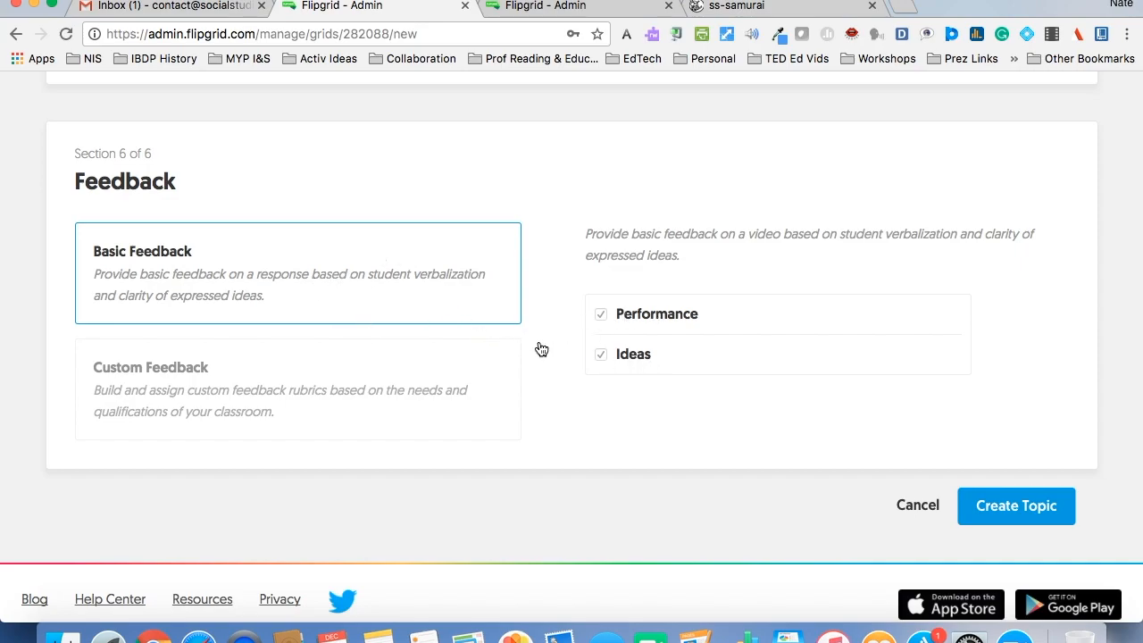
pyautogui.click(379, 403)
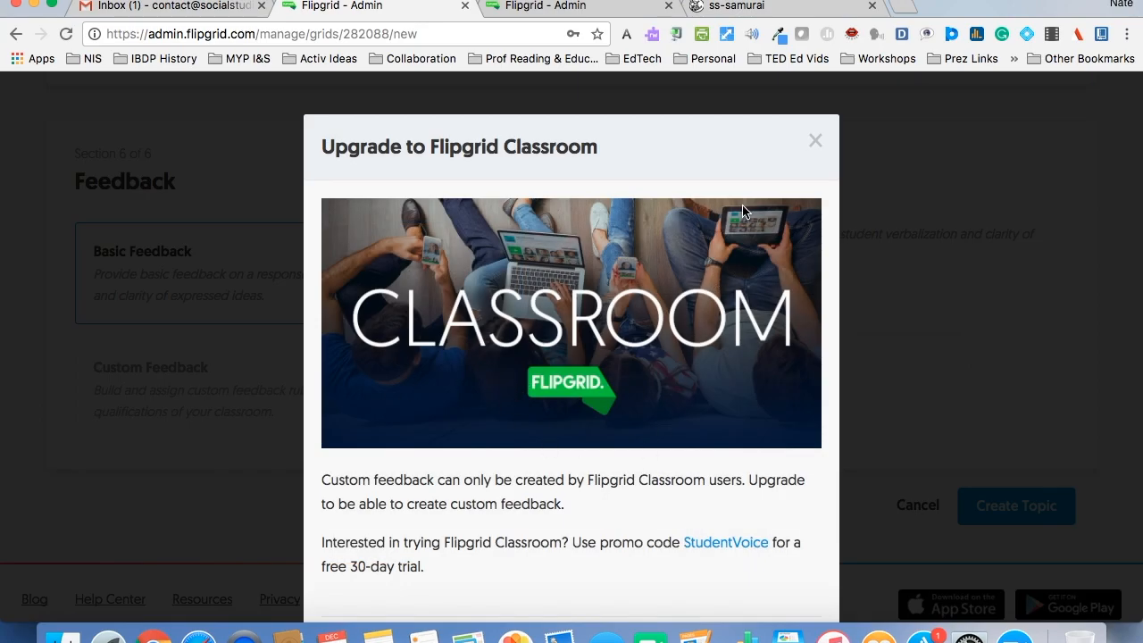
pyautogui.click(813, 143)
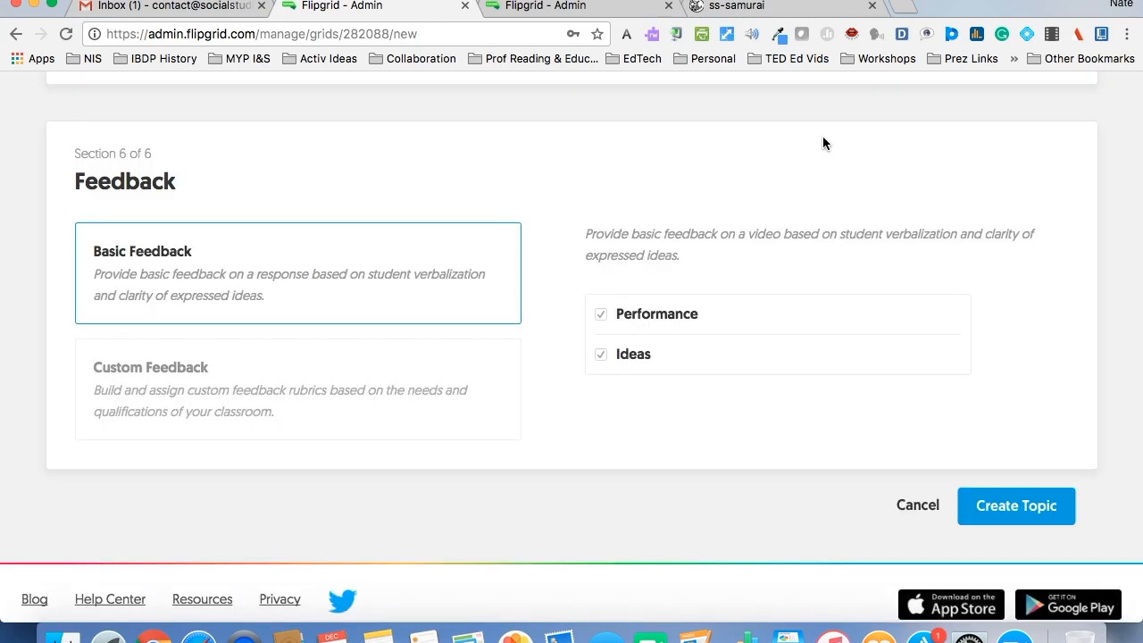
# - Create the topic and open the direct links to the grid and to the new topic
pyautogui.click(988, 518)
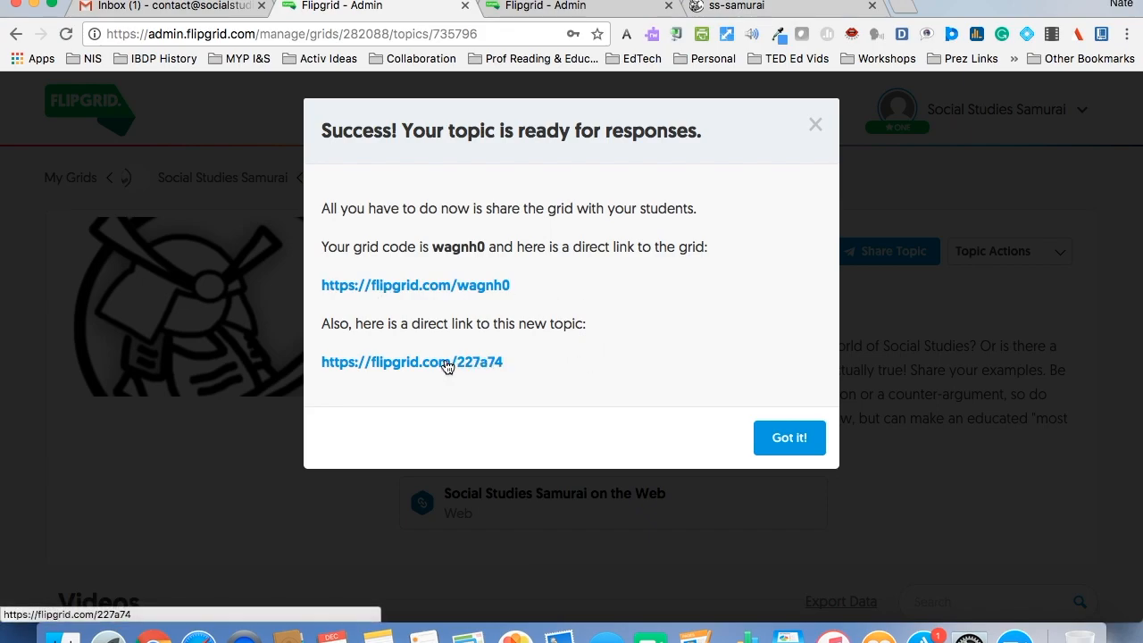
pyautogui.click(475, 302)
pyautogui.click(384, 11)
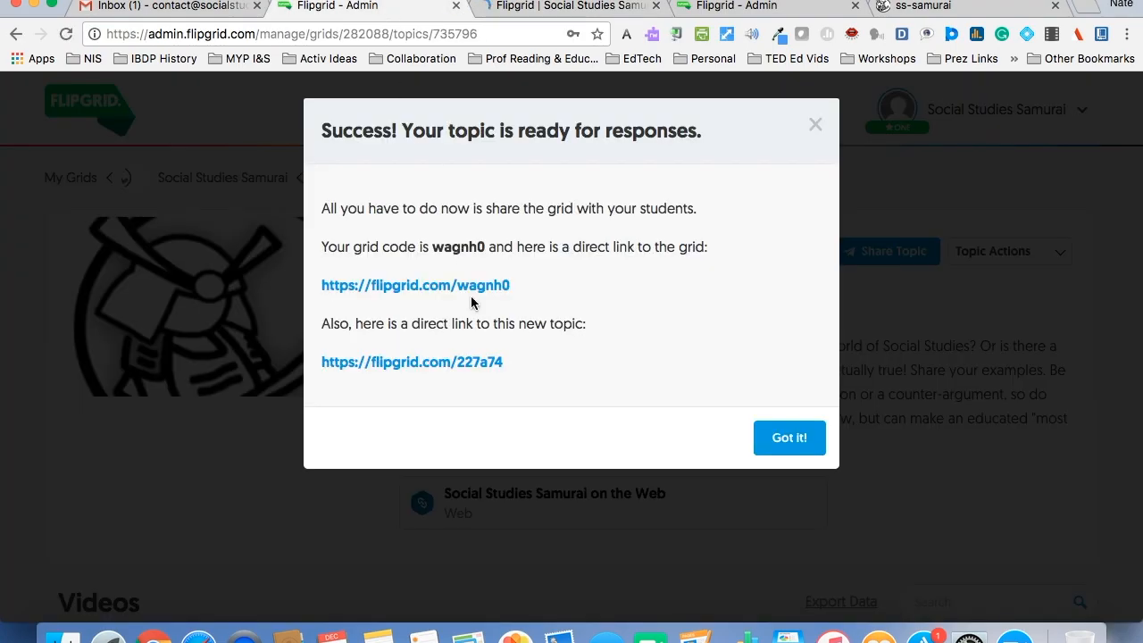
pyautogui.click(456, 362)
# - Return to the new topic's admin page and set the topic's status to Active
pyautogui.hotkey('ctrl', 'shift', 'Tab')
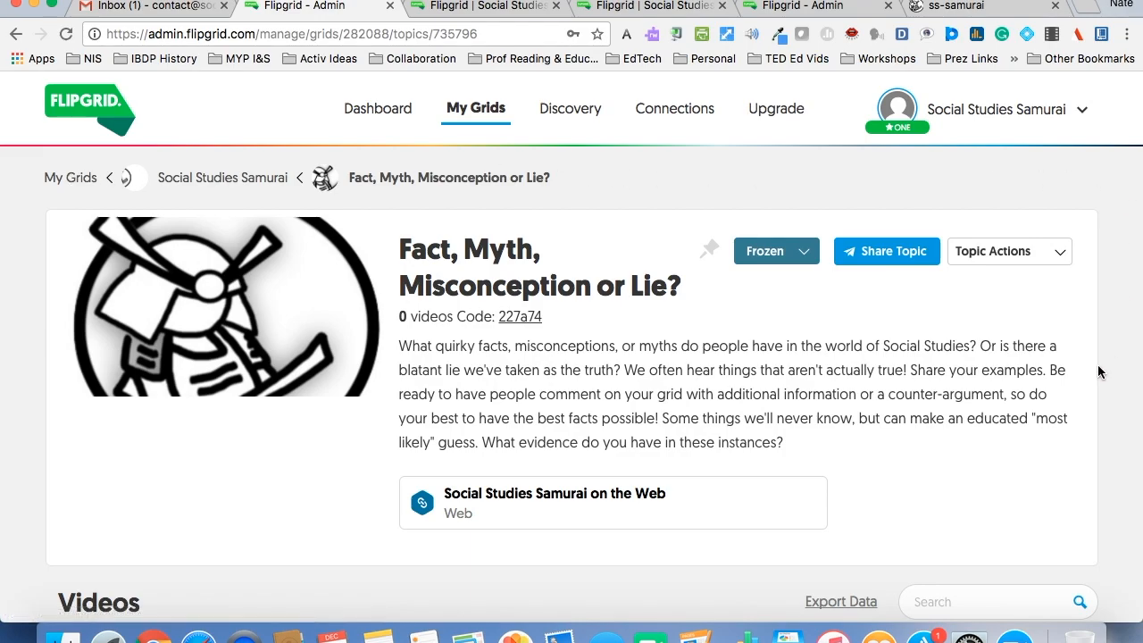
pyautogui.click(789, 255)
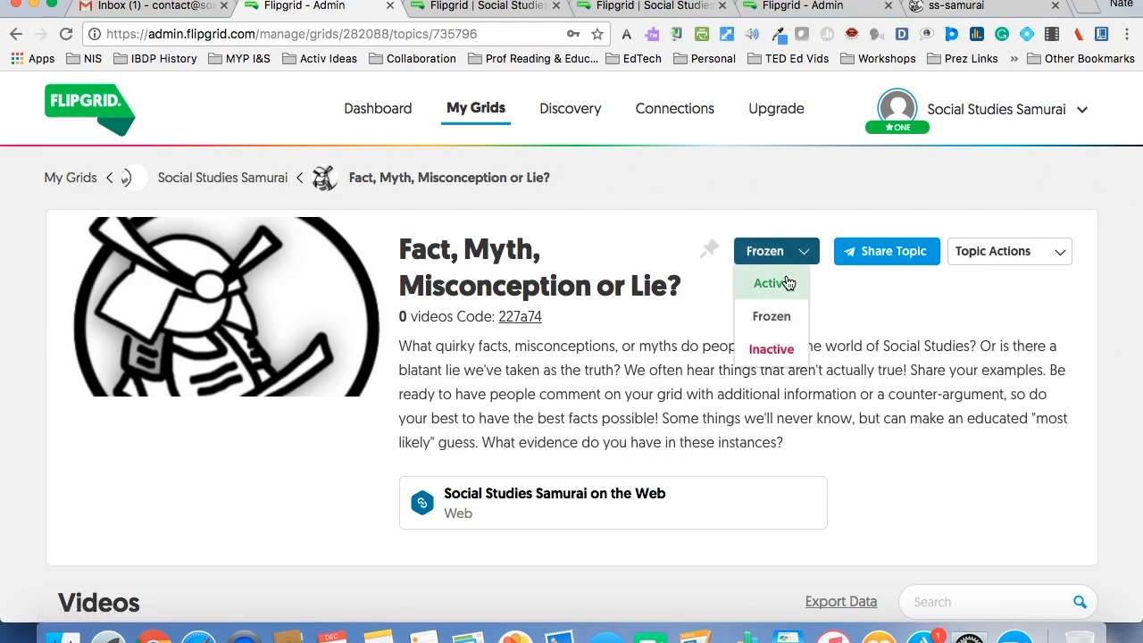
pyautogui.click(789, 283)
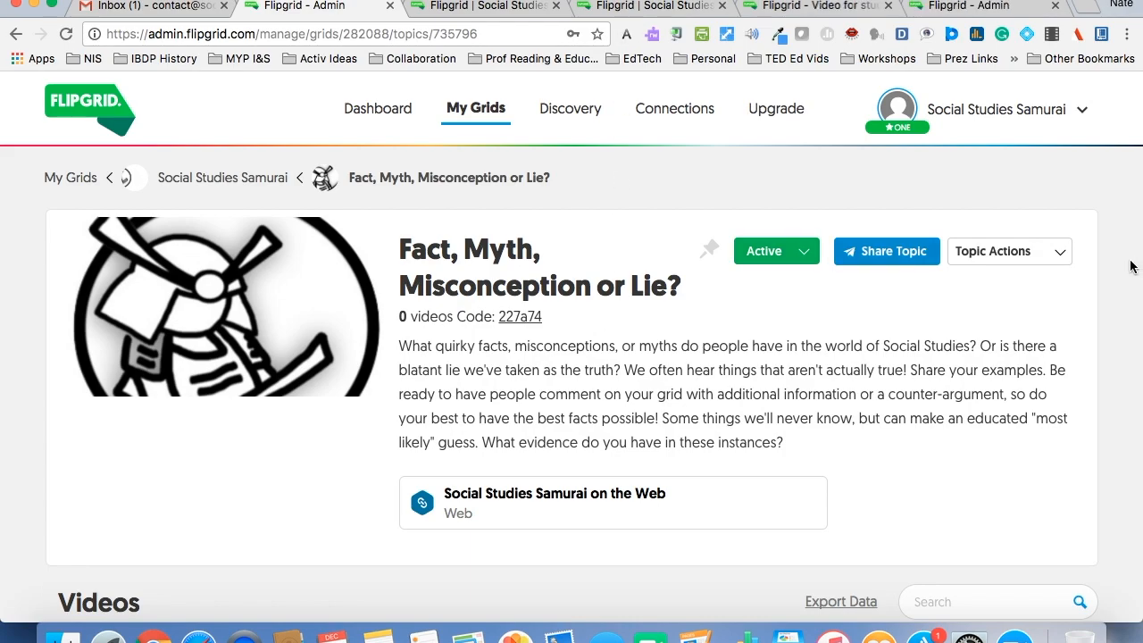
# - Examine the student pages and web addresses of the grid and the topic, and return to the topic's admin page
pyautogui.click(651, 5)
pyautogui.click(500, 34)
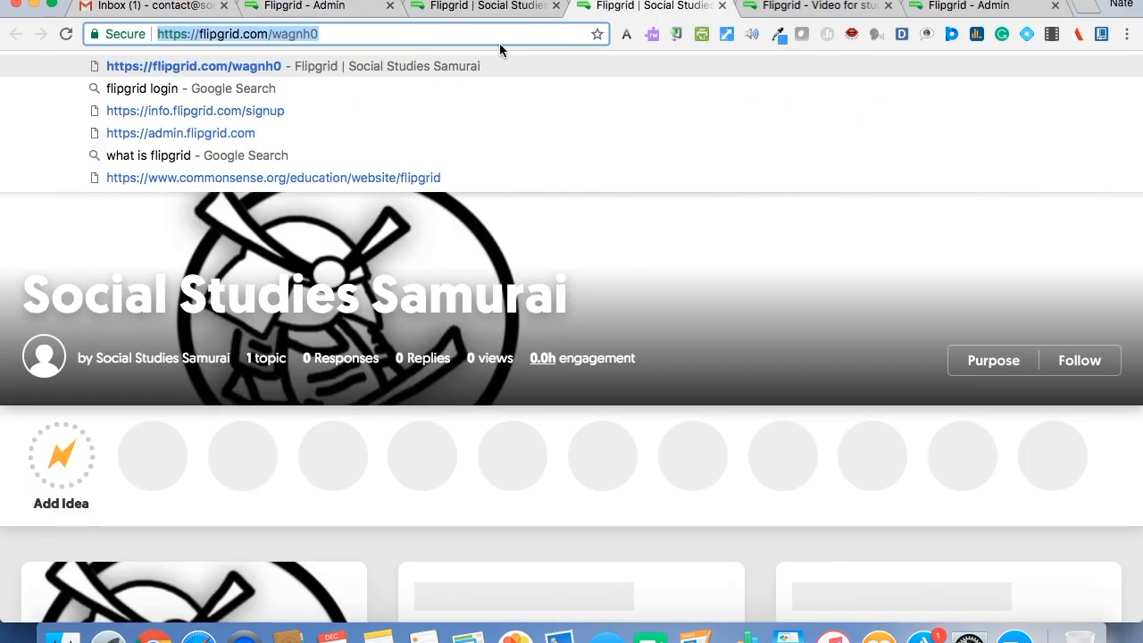
pyautogui.click(403, 40)
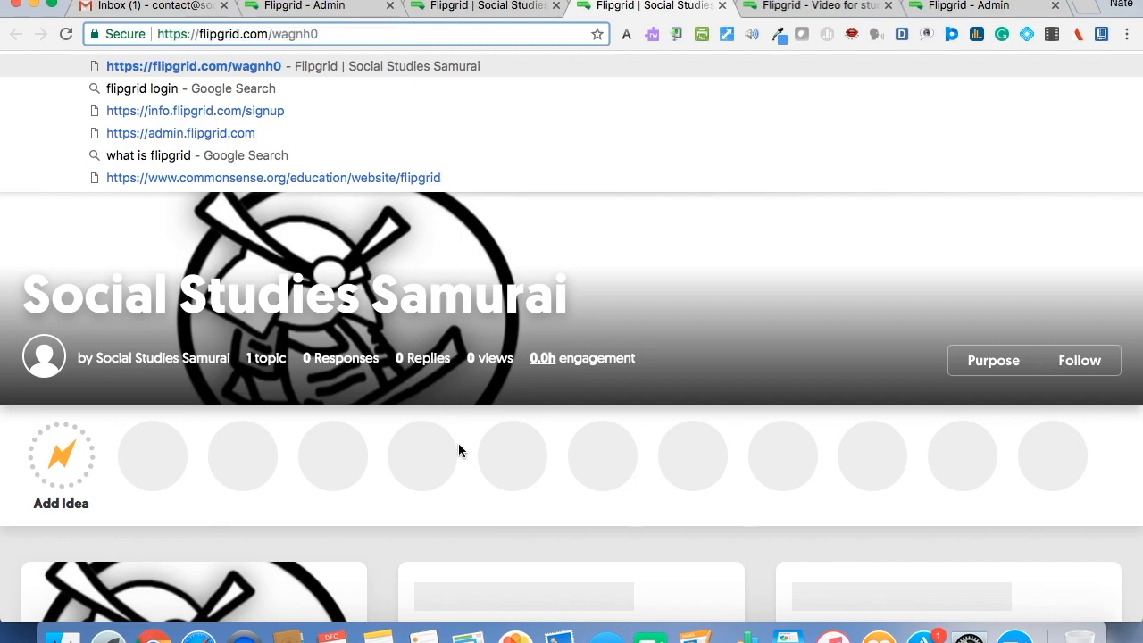
pyautogui.scroll(-3, 458, 443)
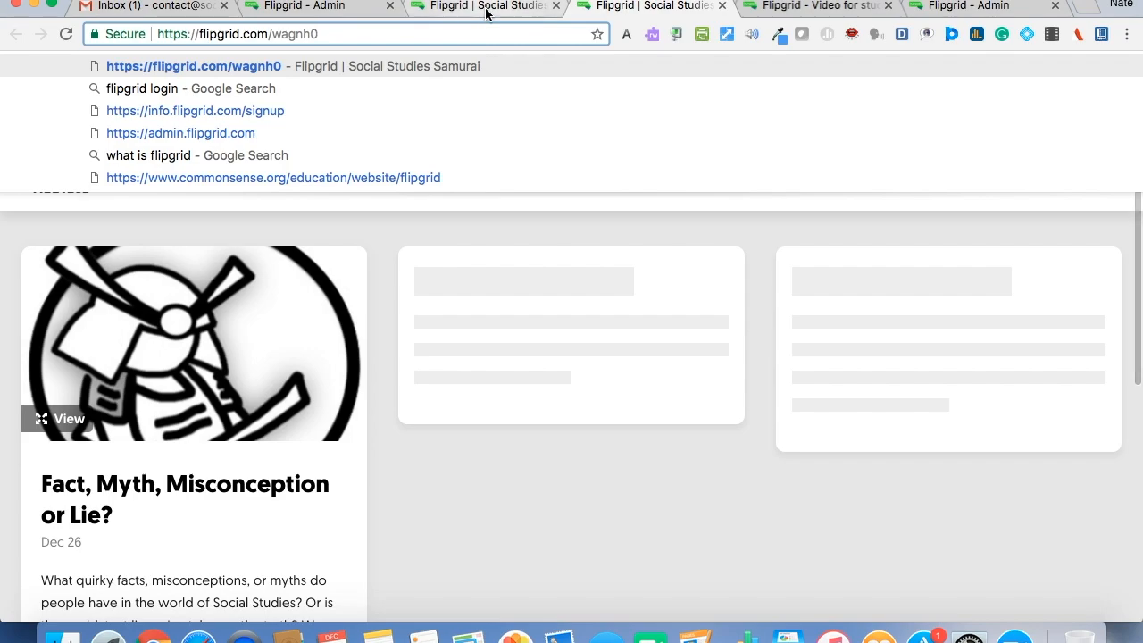
pyautogui.click(484, 7)
pyautogui.press('Down')
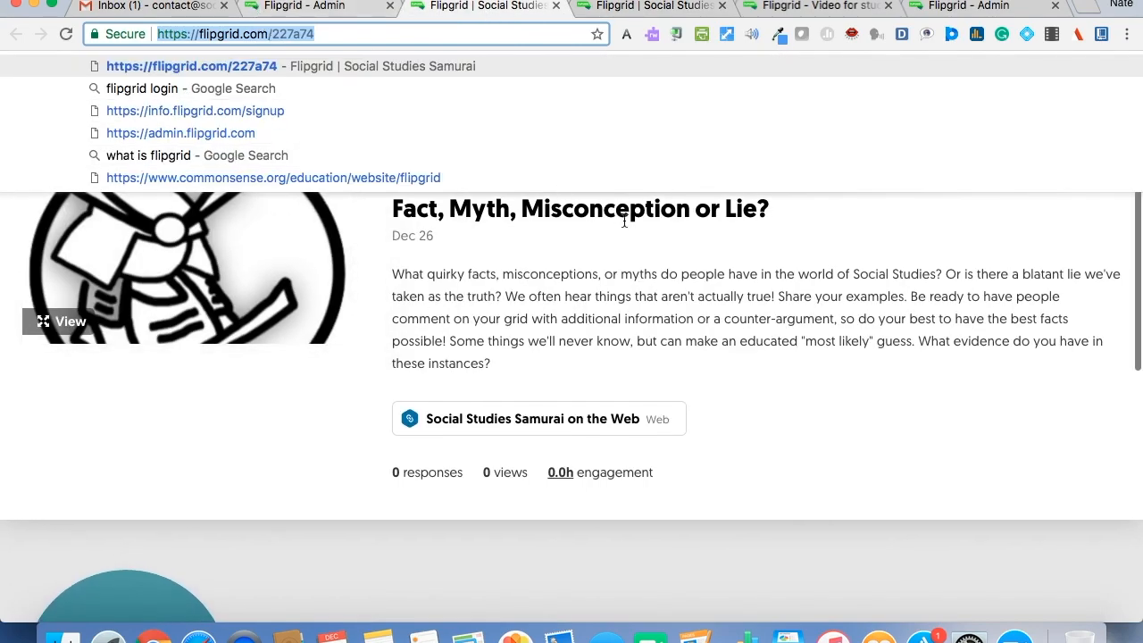
pyautogui.click(638, 259)
pyautogui.click(362, 12)
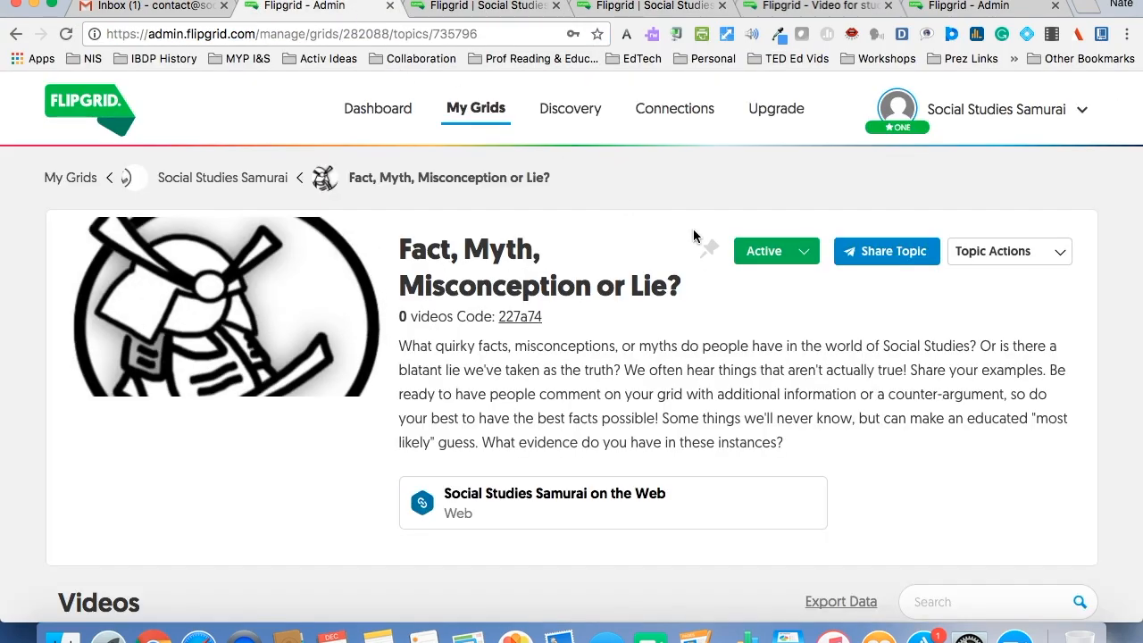
# - View the topic's sharing options for QR code, embed code and URL
pyautogui.click(882, 254)
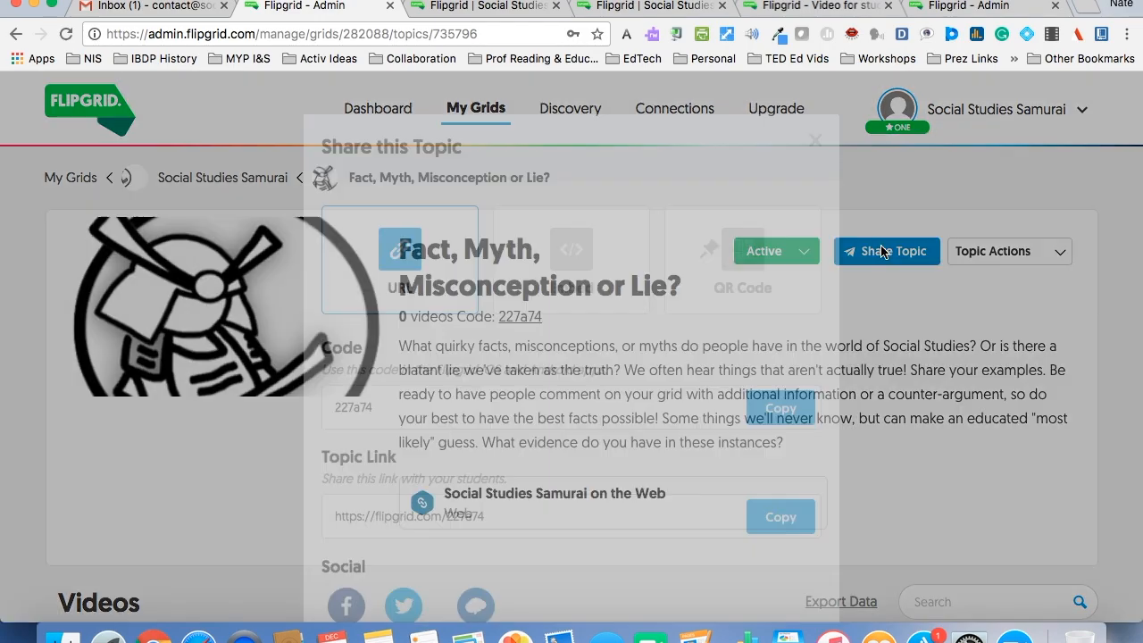
pyautogui.click(746, 251)
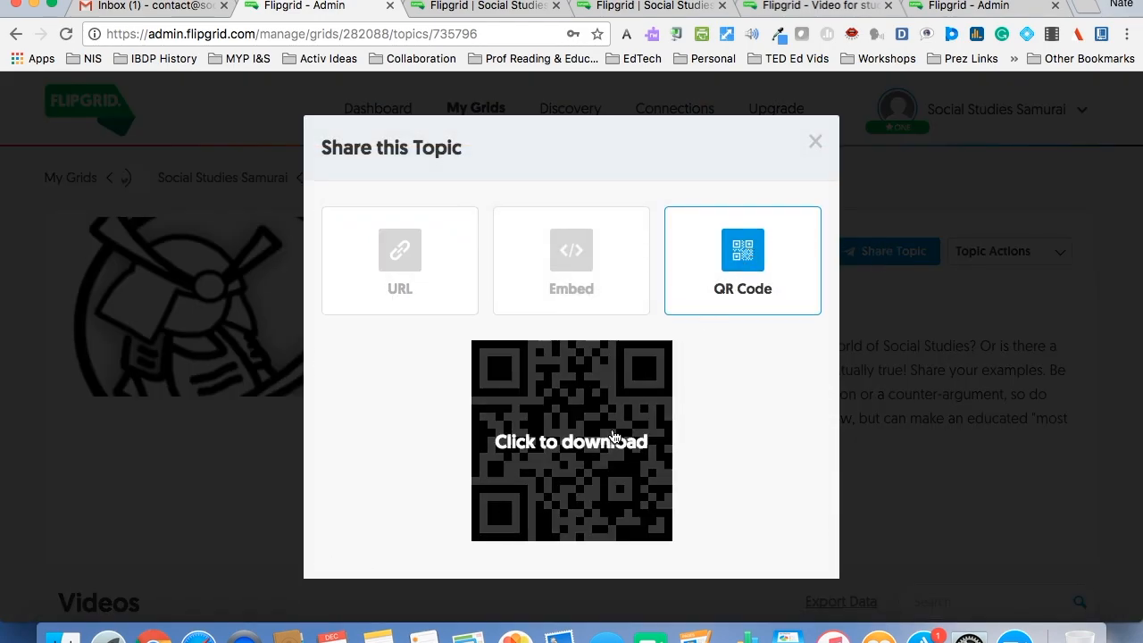
pyautogui.click(593, 284)
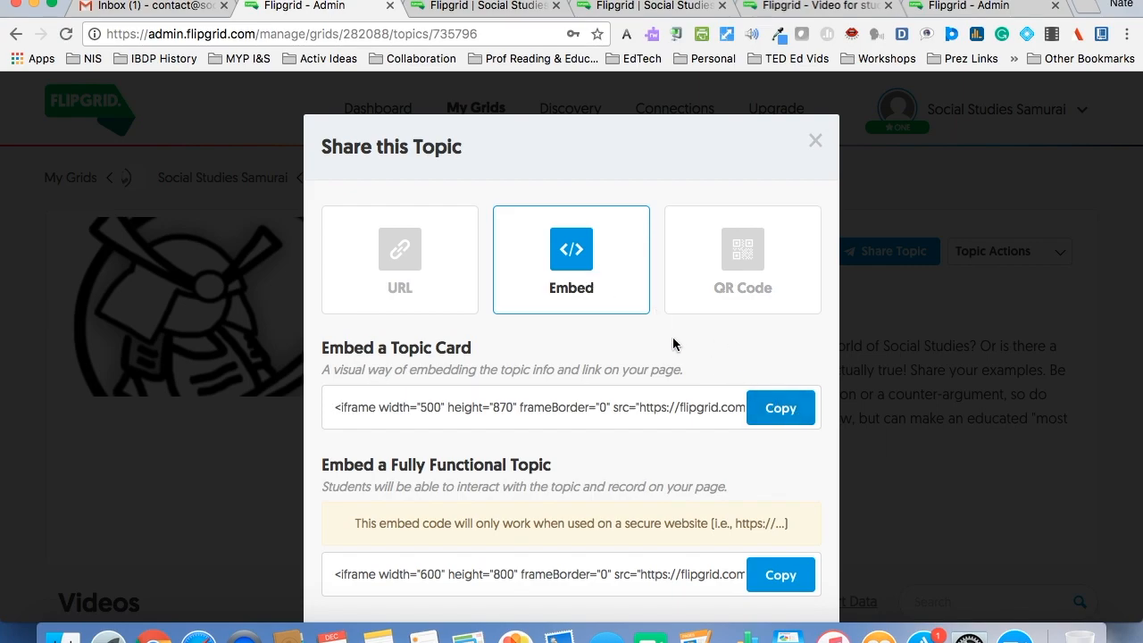
pyautogui.scroll(-2, 438, 263)
pyautogui.click(417, 208)
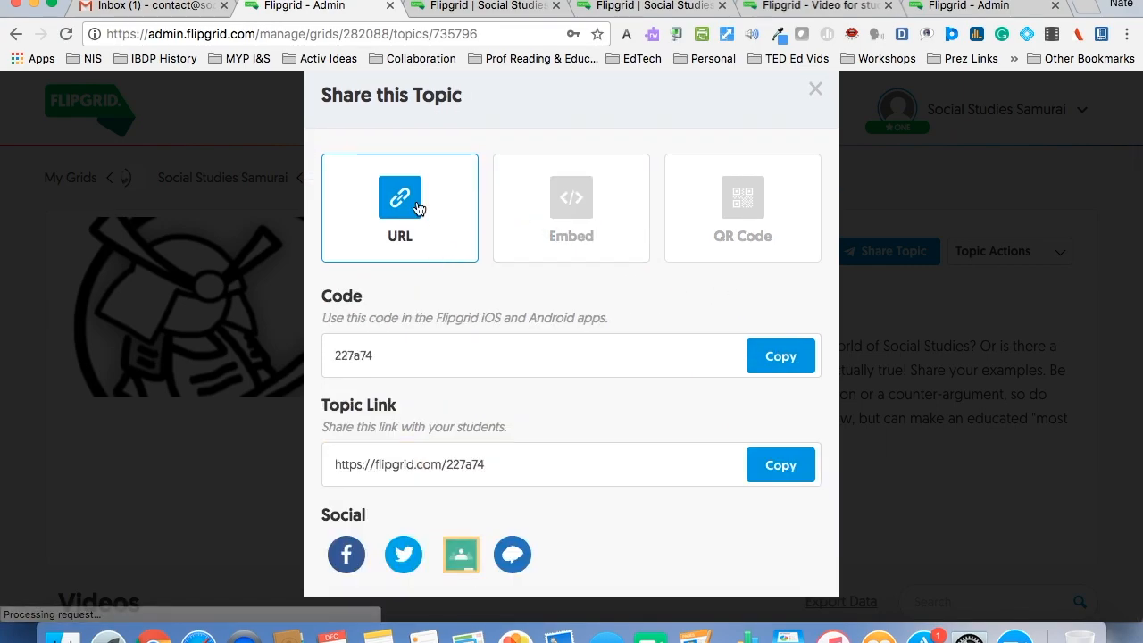
pyautogui.click(781, 357)
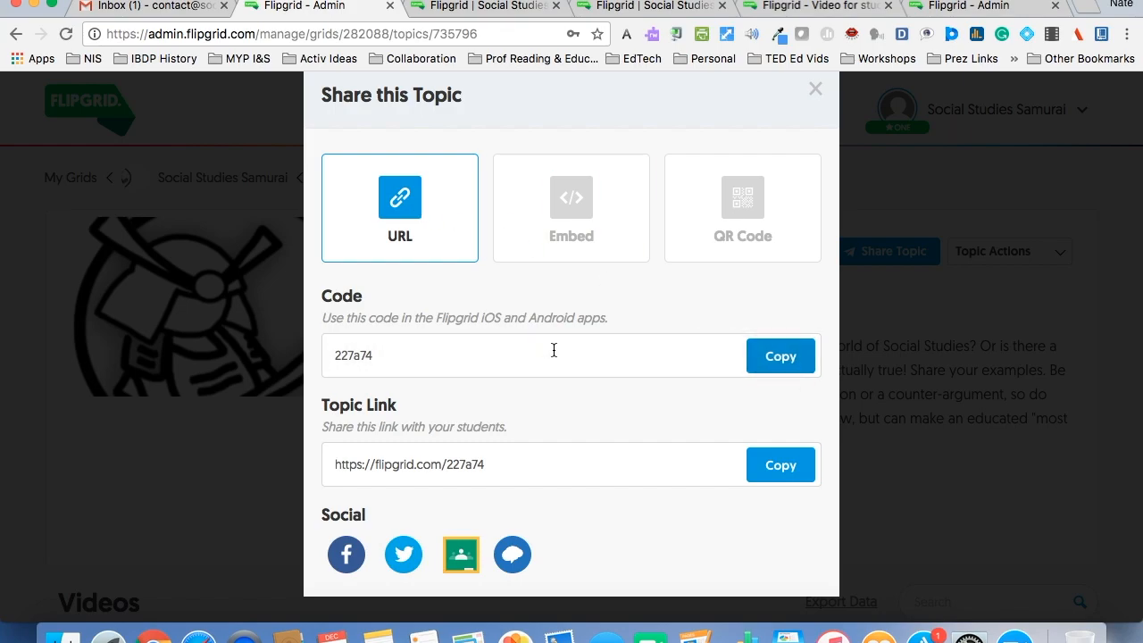
pyautogui.click(961, 9)
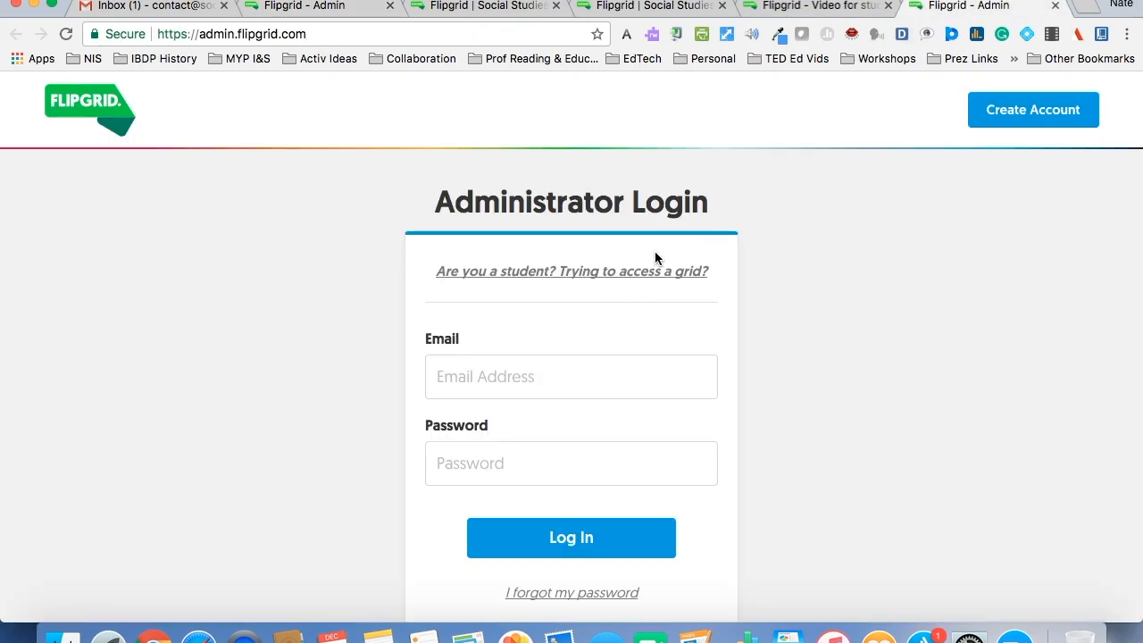
pyautogui.click(791, 12)
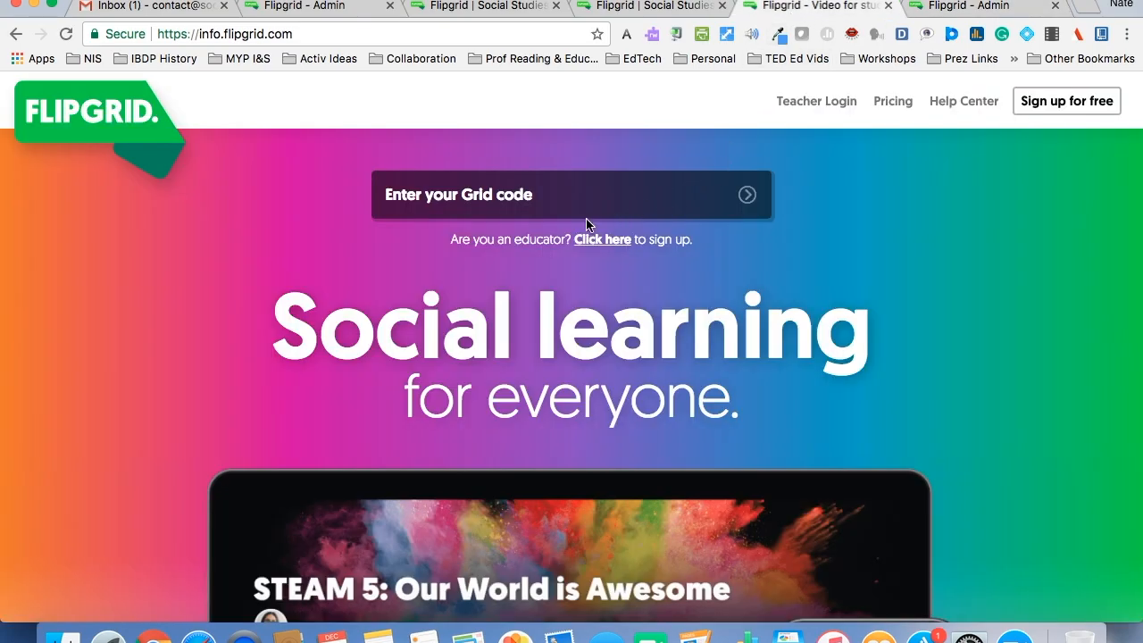
pyautogui.click(396, 182)
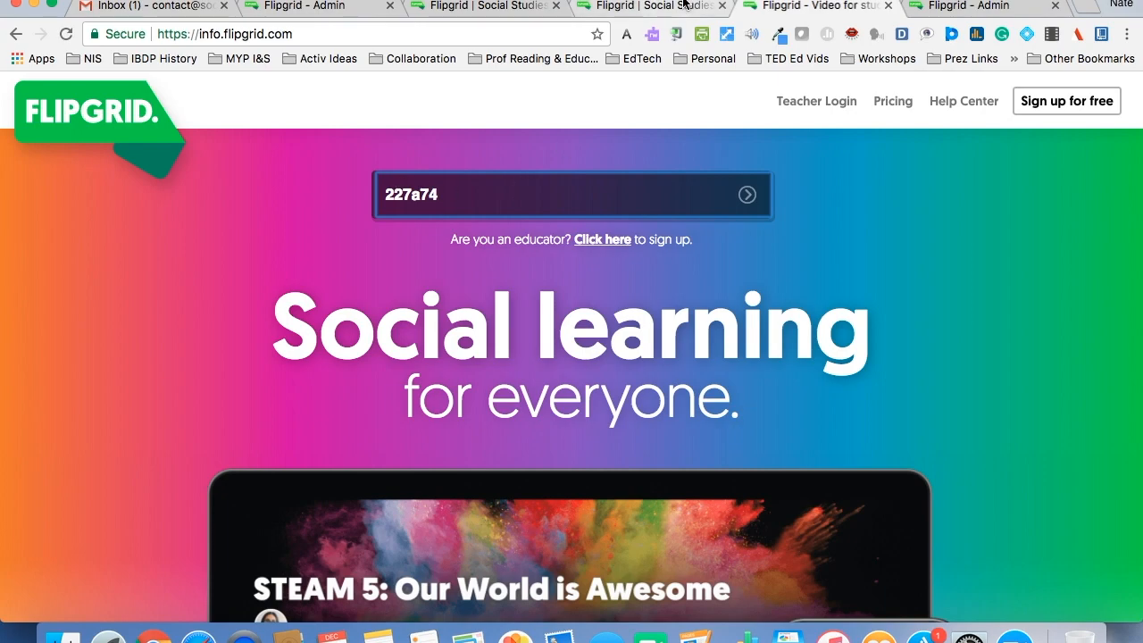
# - Return to the topic's sharing options and copy the topic link
pyautogui.click(348, 8)
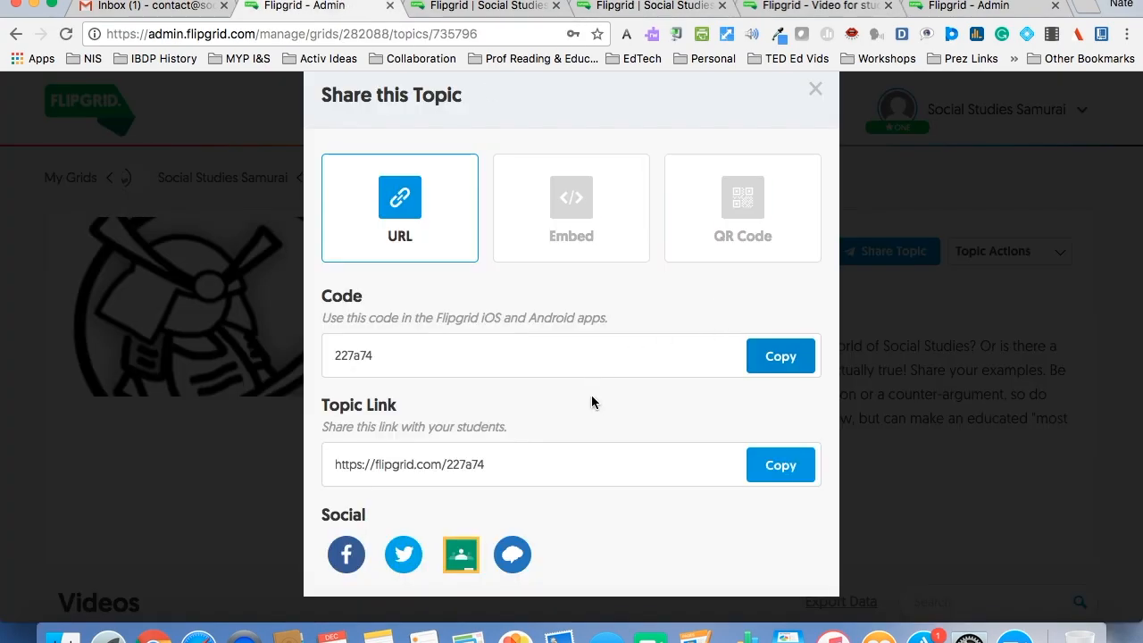
pyautogui.click(777, 468)
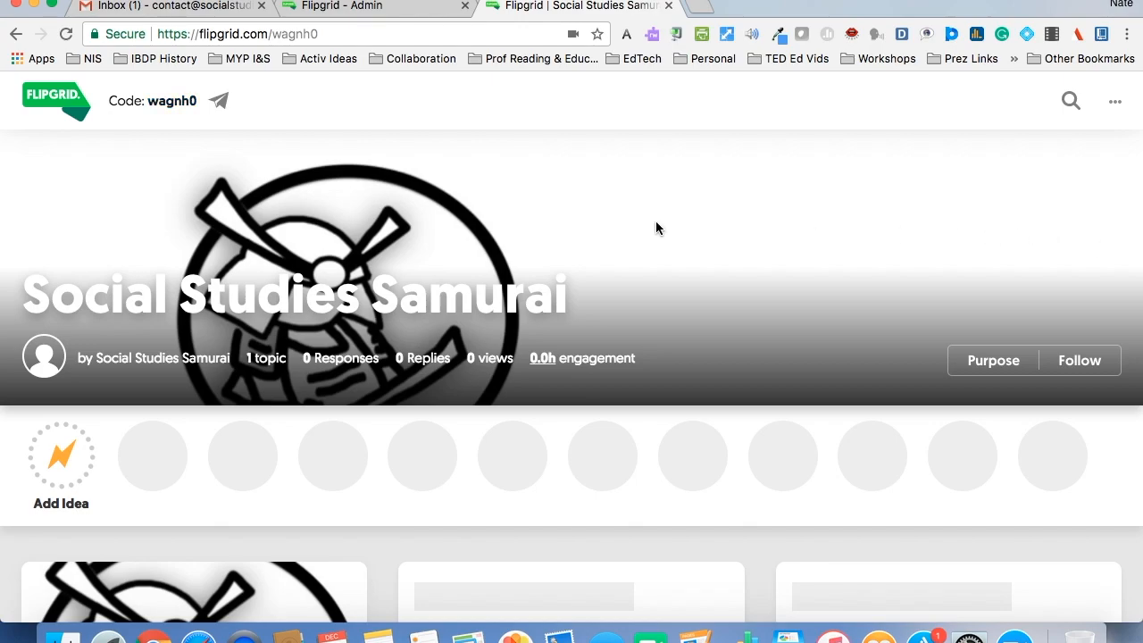
# - Show the grid's code and QR code enlarged, and close the display and the grid's student page
pyautogui.click(181, 104)
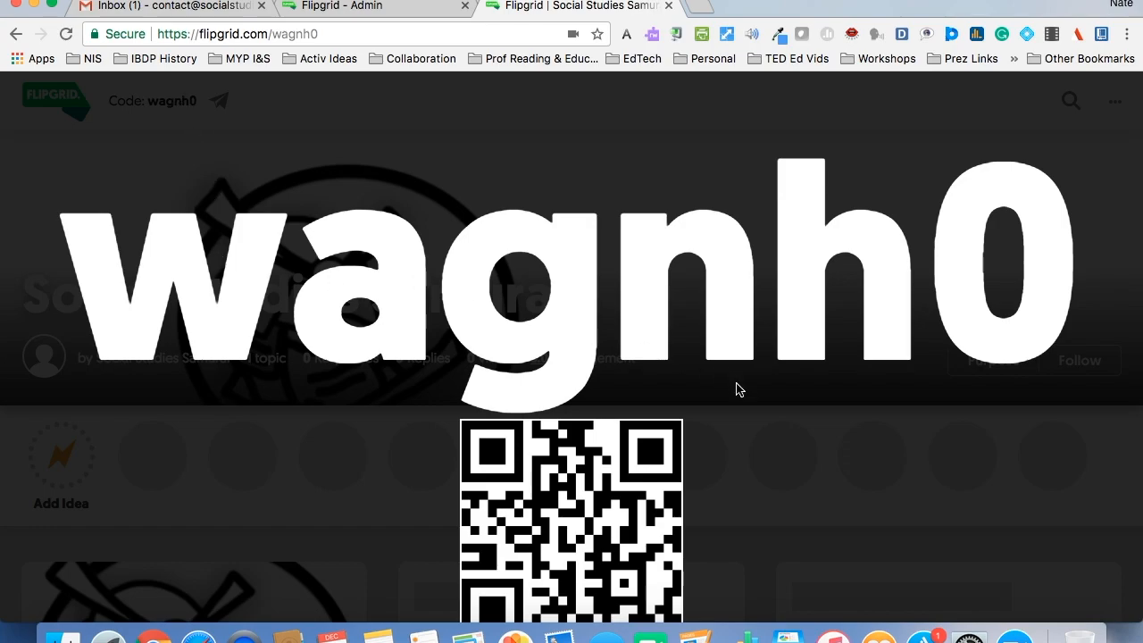
pyautogui.scroll(-1, 739, 390)
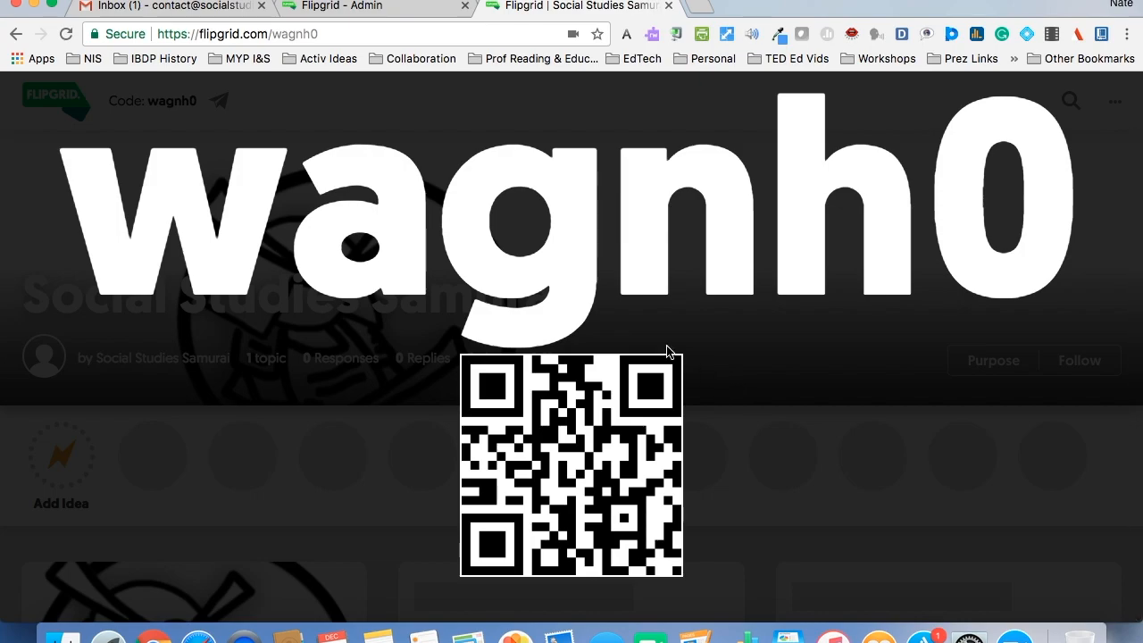
pyautogui.click(705, 321)
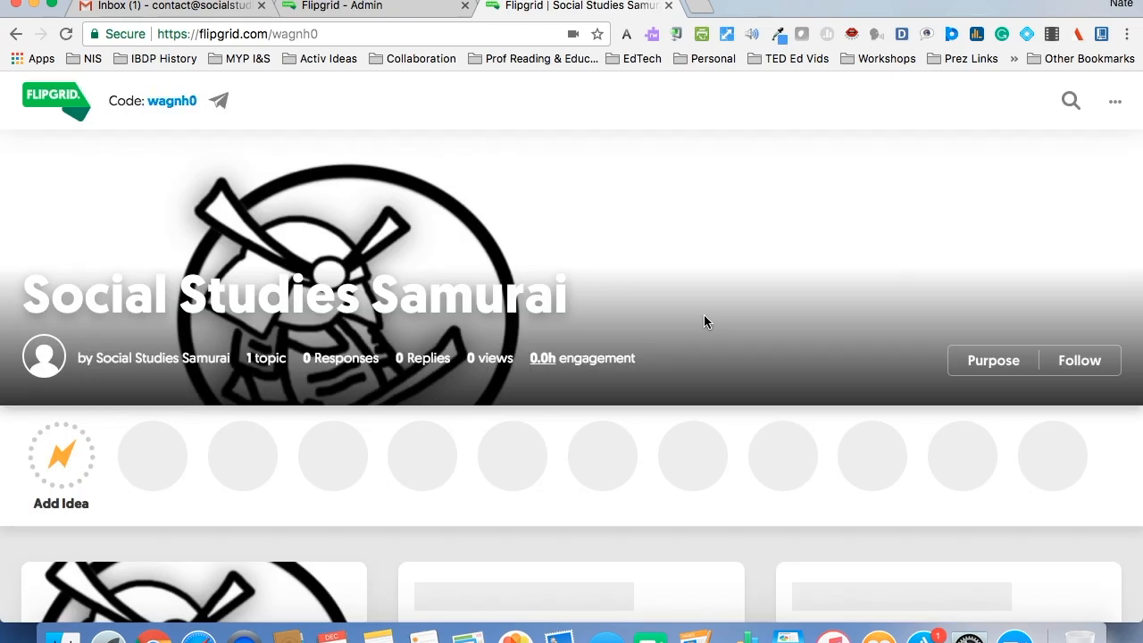
pyautogui.press('super+w')
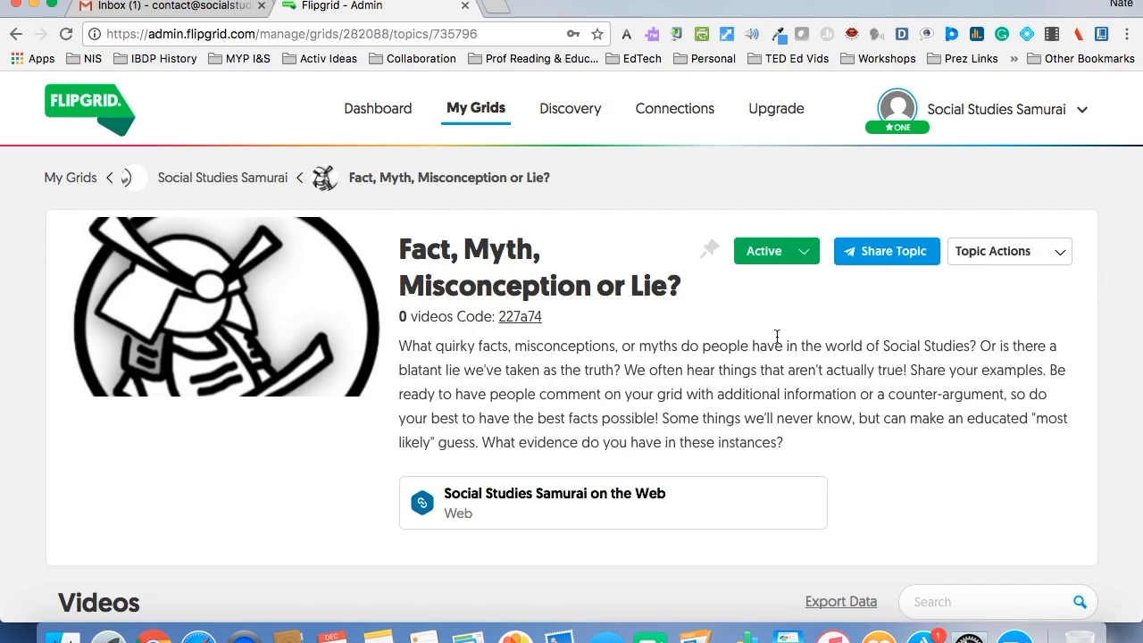
# - View the topic as a student, down to its moderated response area
pyautogui.click(517, 318)
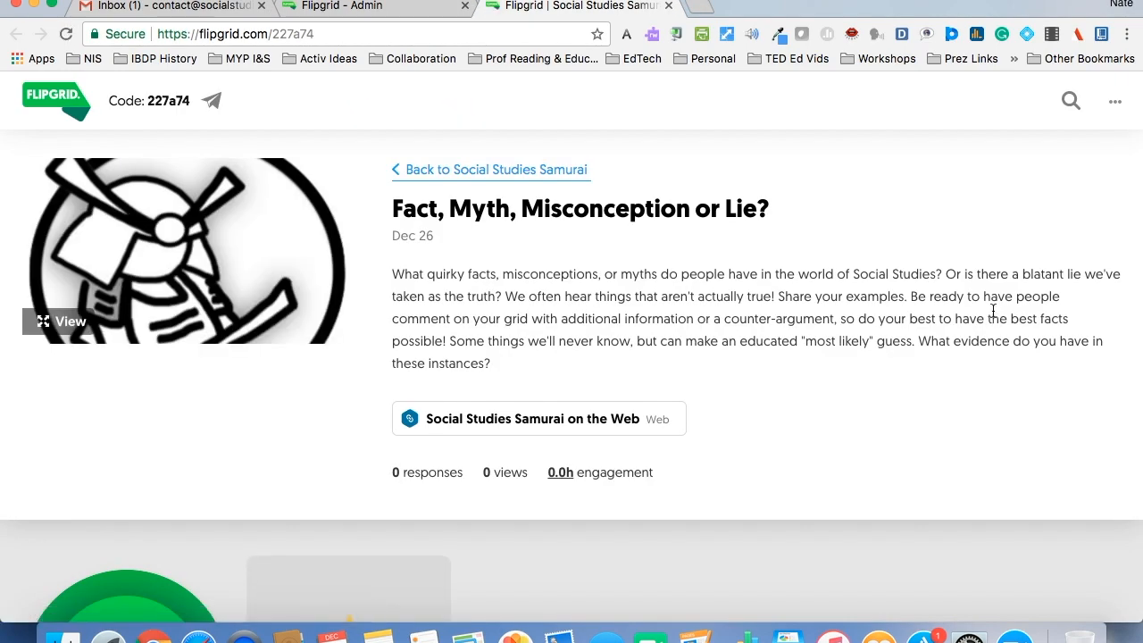
pyautogui.scroll(-5, 993, 310)
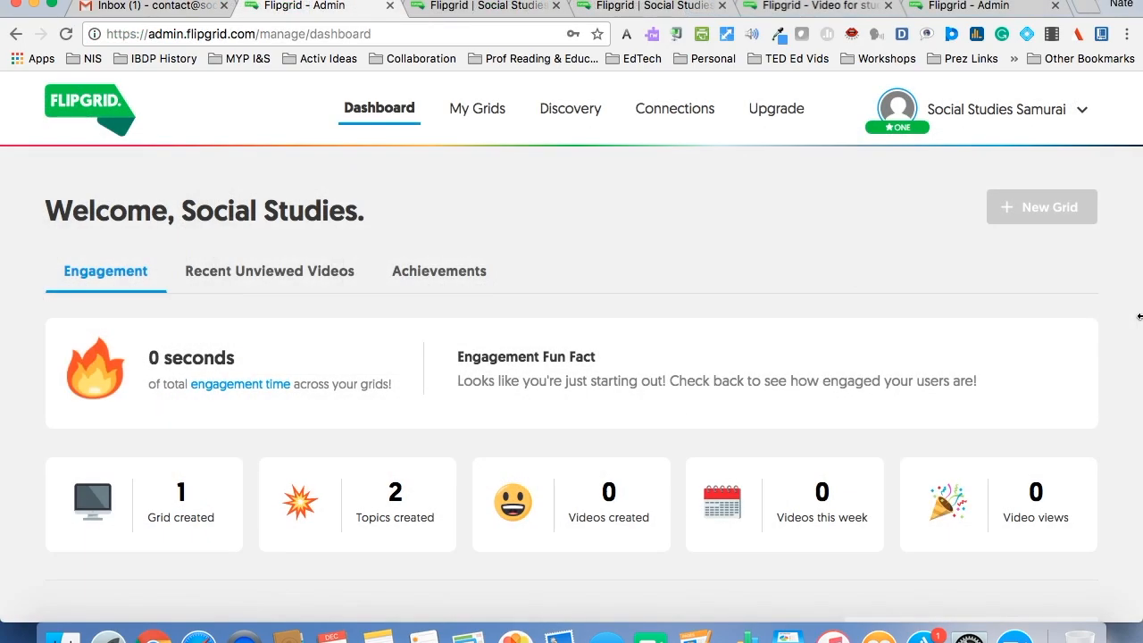
pyautogui.click(1097, 136)
# - View the teacher login from the Flipgrid home page, and open and close its grid code entry for students
pyautogui.click(814, 8)
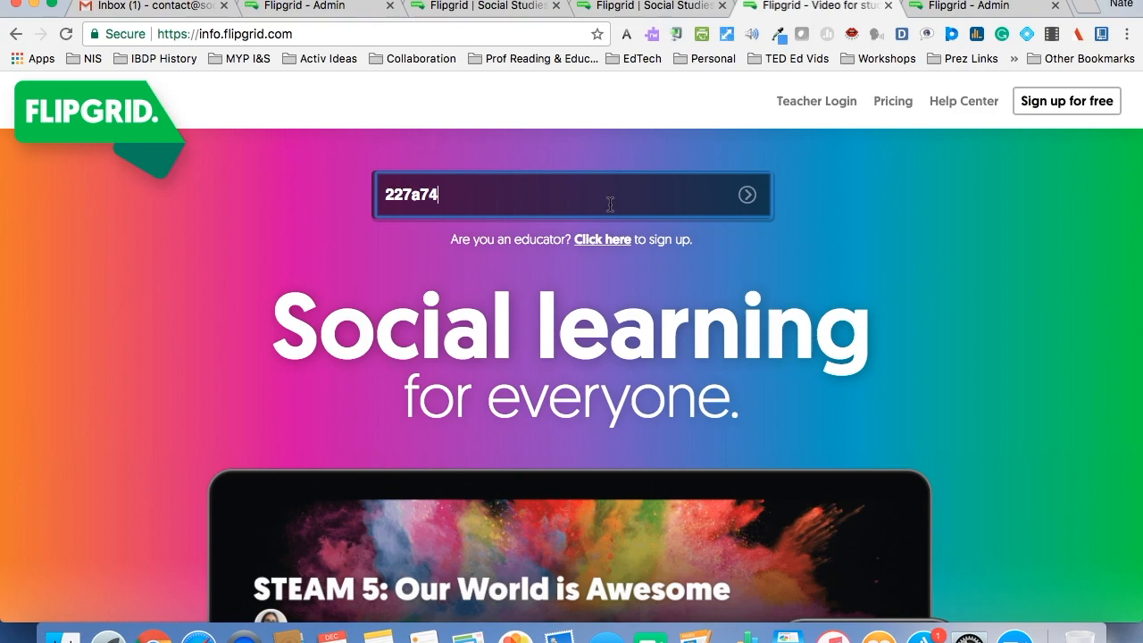
pyautogui.click(826, 101)
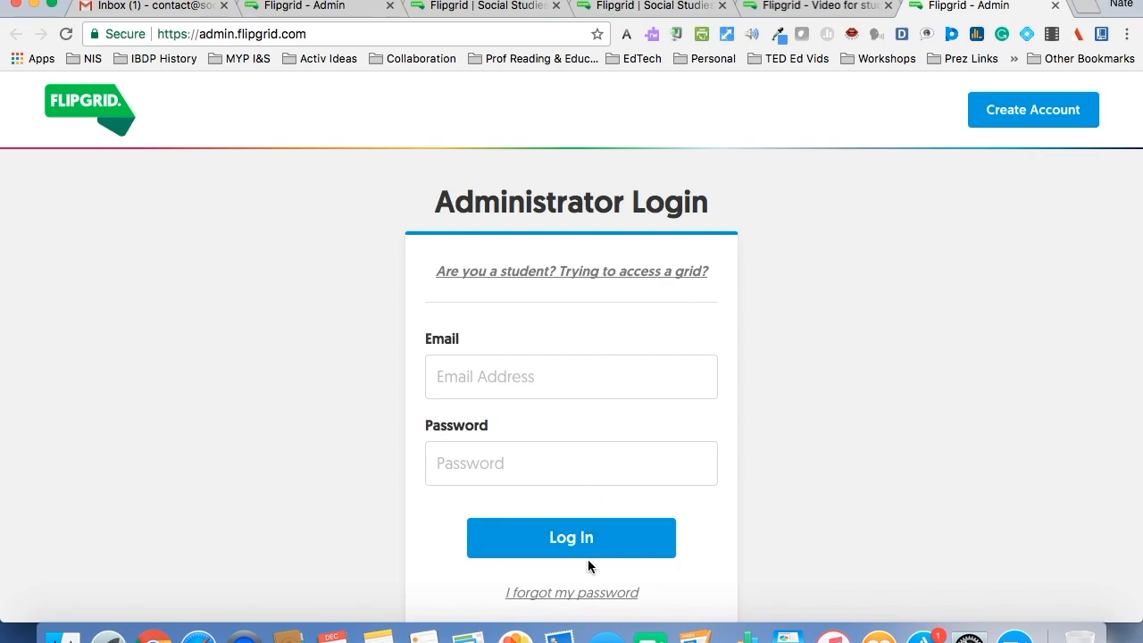
pyautogui.click(616, 277)
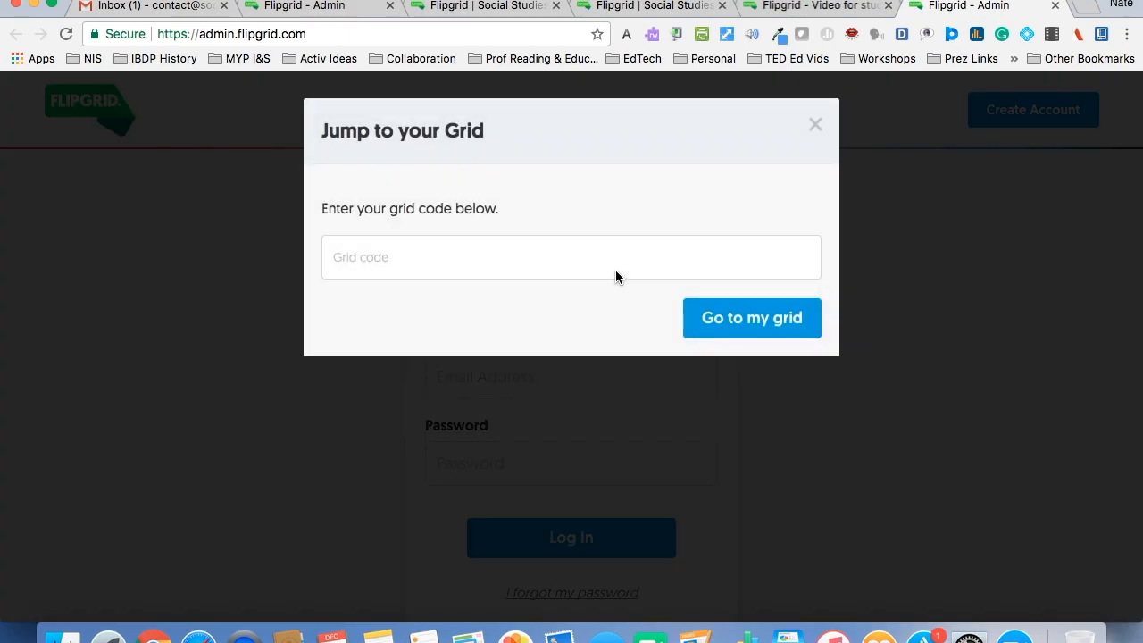
pyautogui.click(815, 126)
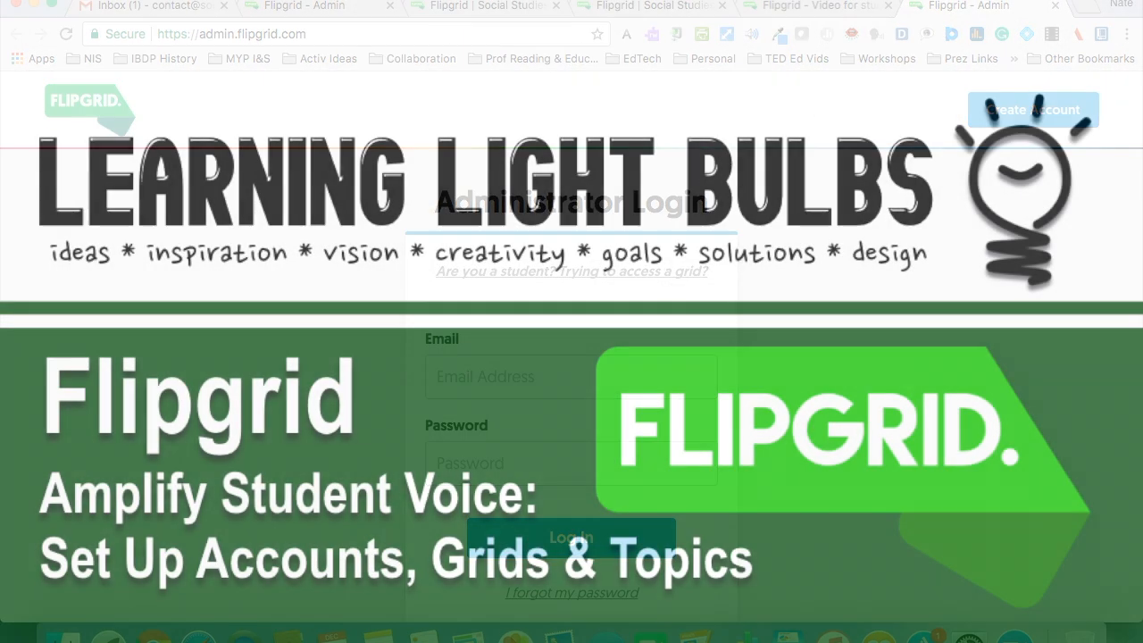